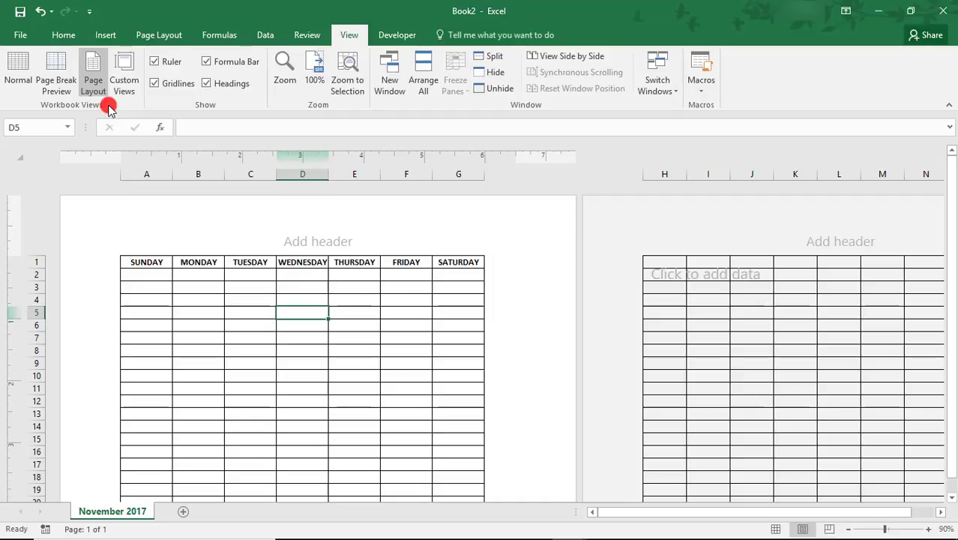
Review the available page margin settings in Page Setup
{"action": "left_click", "coordinate": [158, 35]}
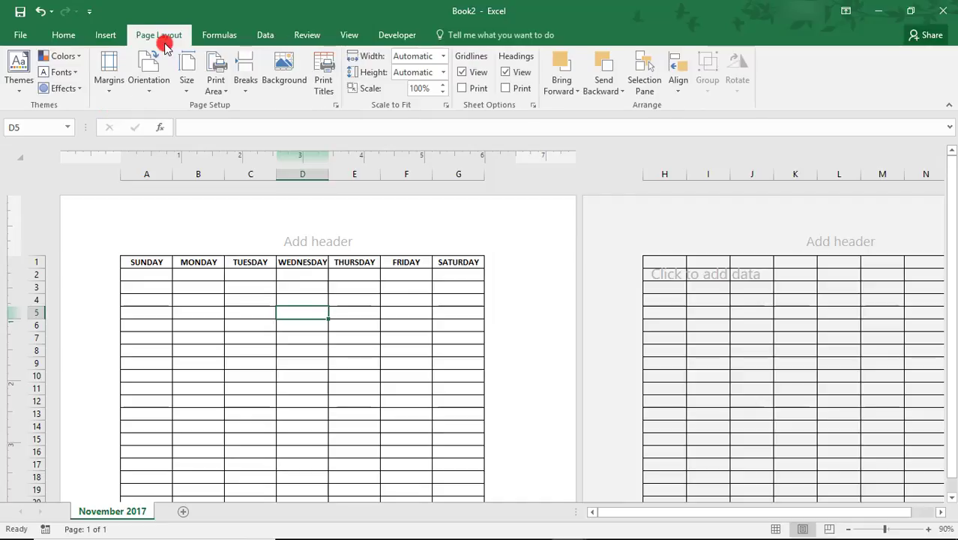
{"action": "left_click", "coordinate": [116, 67]}
{"action": "left_click", "coordinate": [363, 277]}
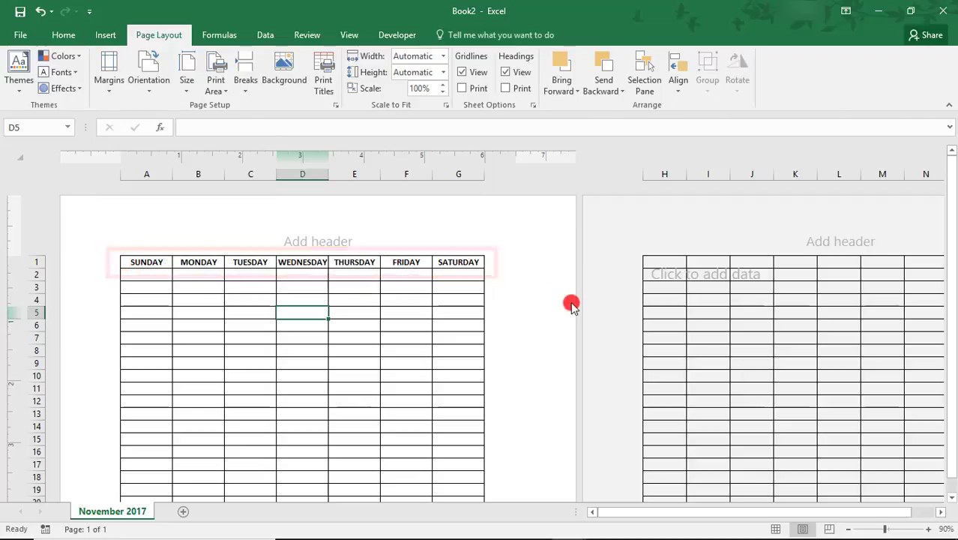
Insert the sheet name, November 2017, into the centre header section
{"action": "left_click", "coordinate": [288, 239]}
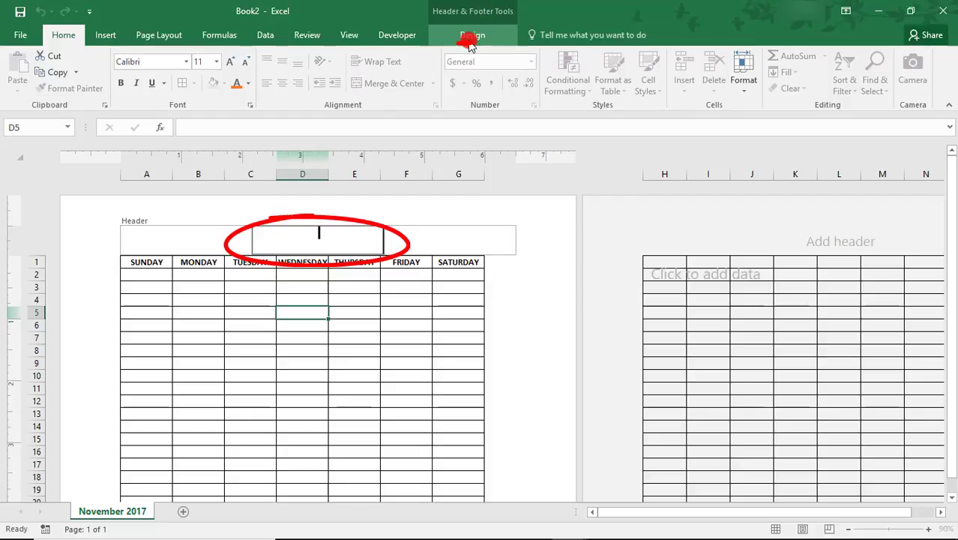
{"action": "left_click", "coordinate": [472, 39]}
{"action": "left_click", "coordinate": [275, 75]}
{"action": "left_click", "coordinate": [297, 311]}
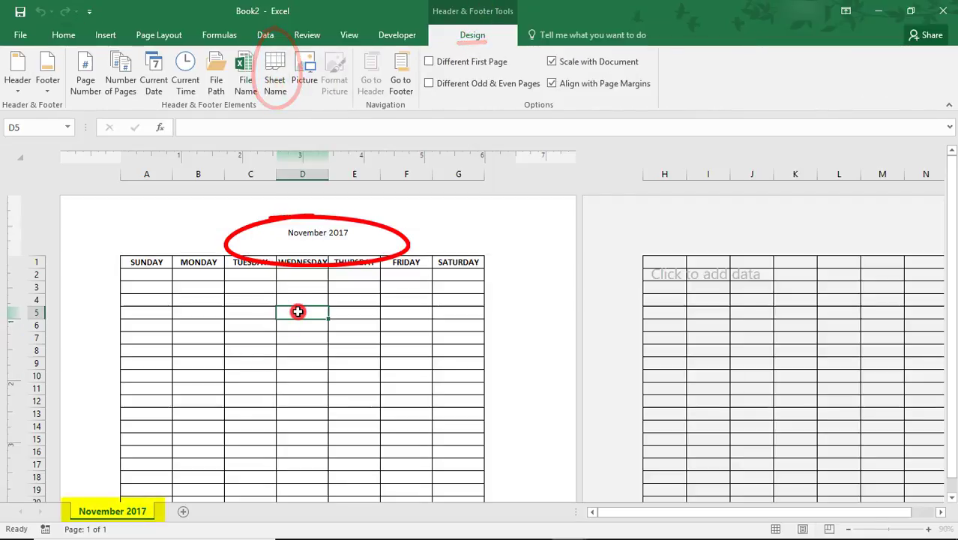
Make the header title bold and increase its font size
{"action": "left_click", "coordinate": [273, 231]}
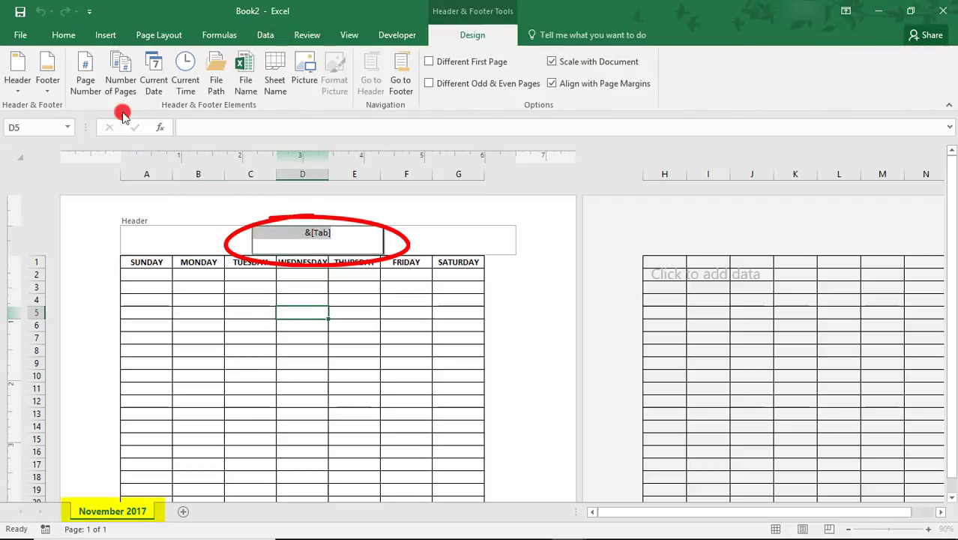
{"action": "left_click", "coordinate": [58, 33]}
{"action": "left_click", "coordinate": [124, 84]}
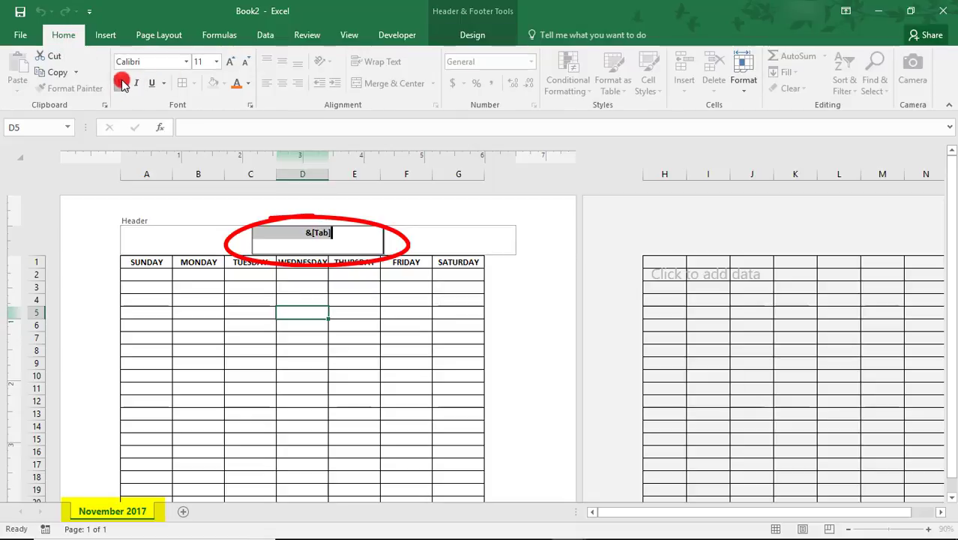
{"action": "left_click", "coordinate": [216, 62]}
{"action": "left_click", "coordinate": [236, 337]}
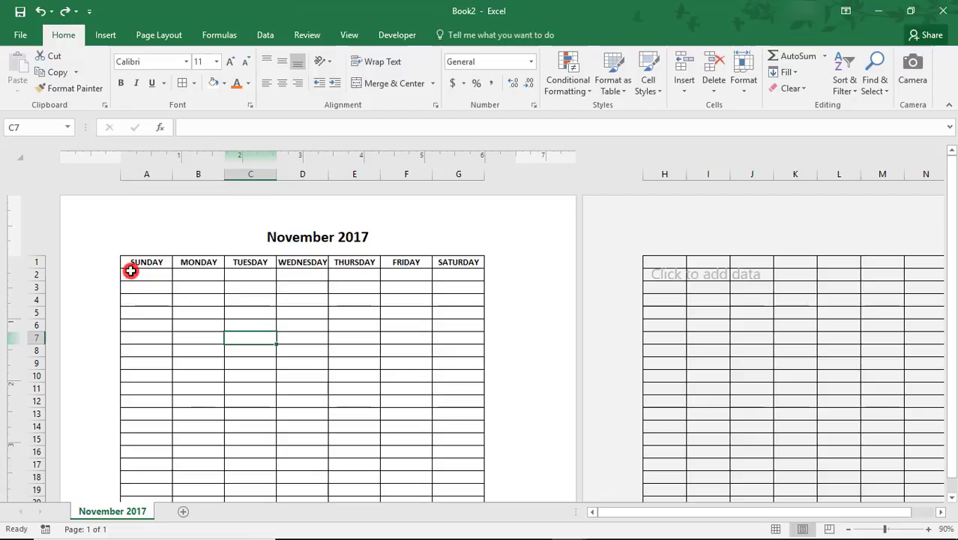
Set the row height of week rows 2–7 to 1.5
{"action": "left_click", "coordinate": [33, 273]}
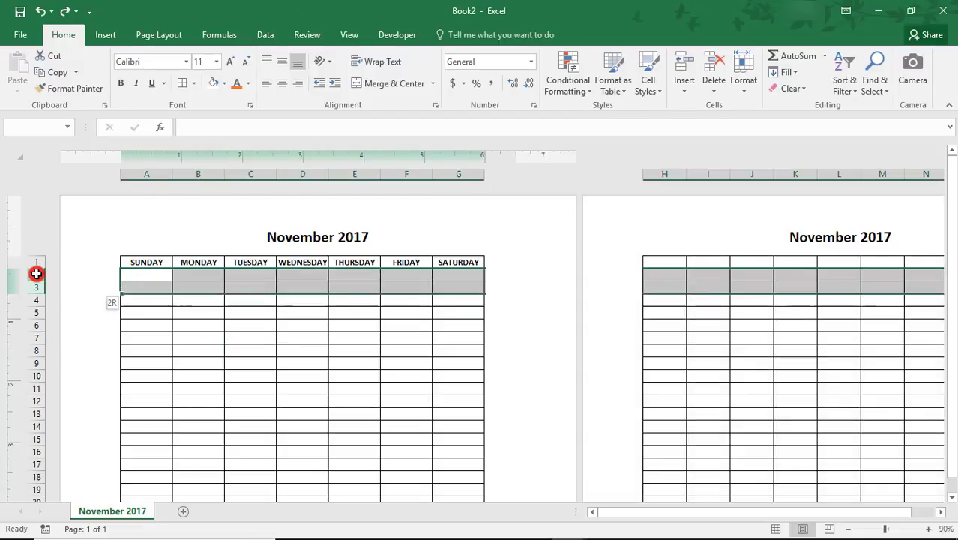
{"action": "left_click_drag", "start_coordinate": [33, 274], "coordinate": [35, 337]}
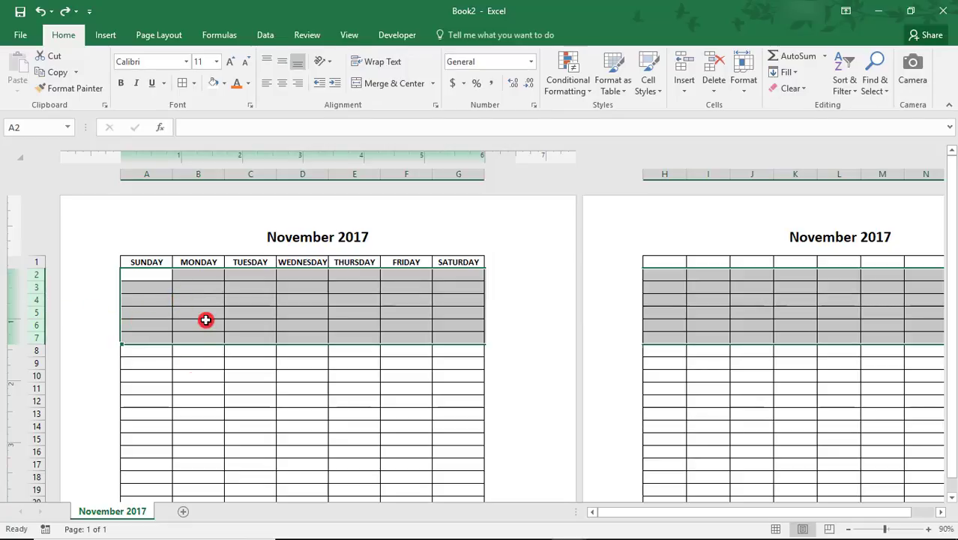
{"action": "right_click", "coordinate": [28, 312]}
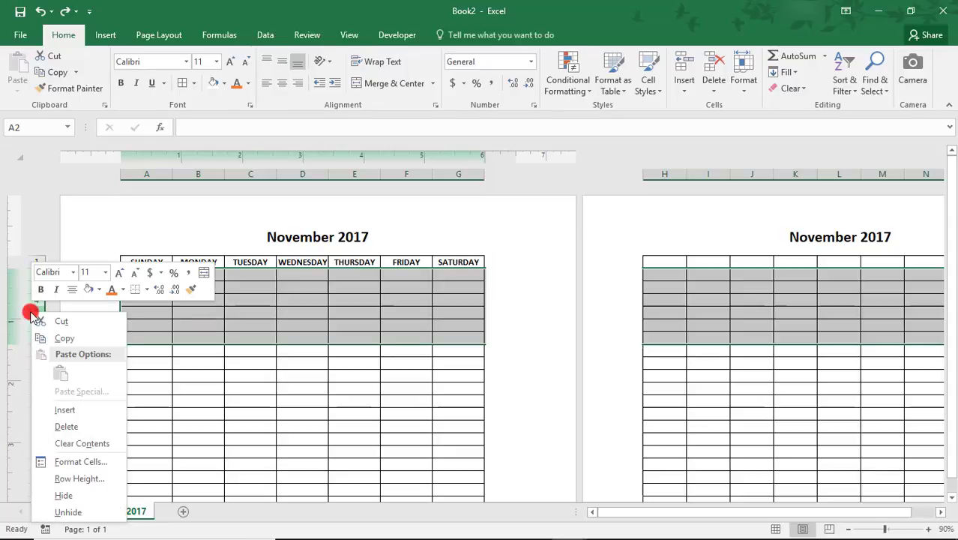
{"action": "left_click", "coordinate": [64, 478]}
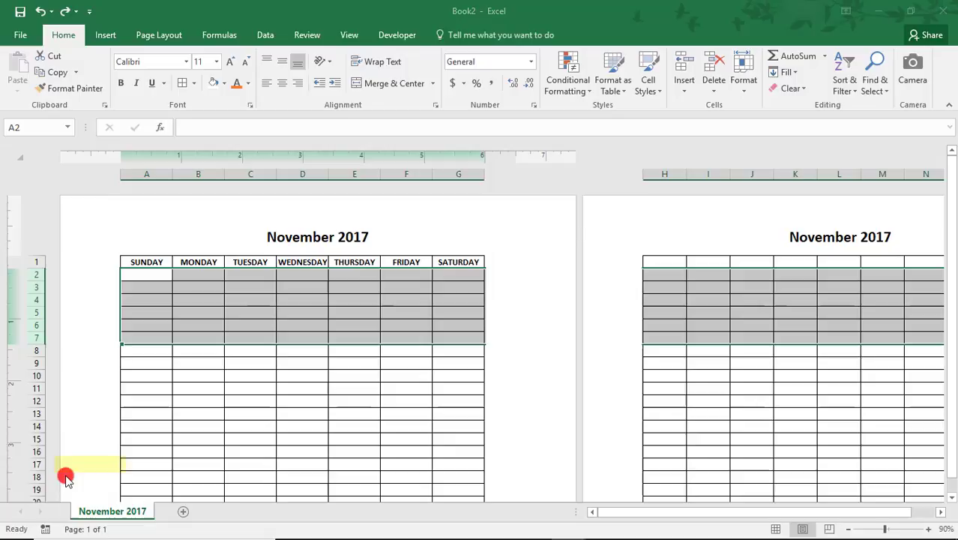
{"action": "type", "text": "1.5"}
{"action": "key", "text": "Return"}
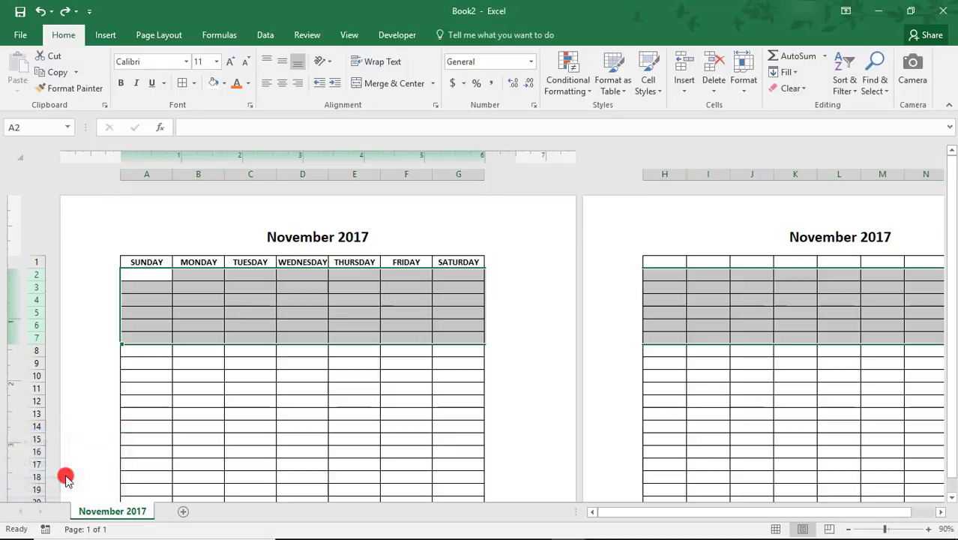
{"action": "mouse_move", "coordinate": [952, 324]}
{"action": "left_mouse_down"}
{"action": "mouse_move", "coordinate": [952, 422]}
{"action": "mouse_move", "coordinate": [952, 321]}
{"action": "left_mouse_up"}
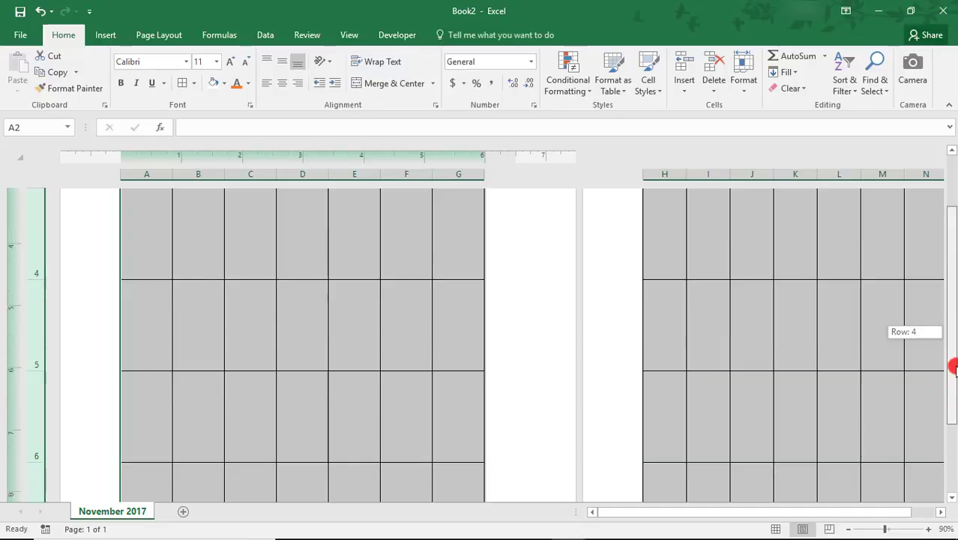
{"action": "left_click", "coordinate": [308, 312]}
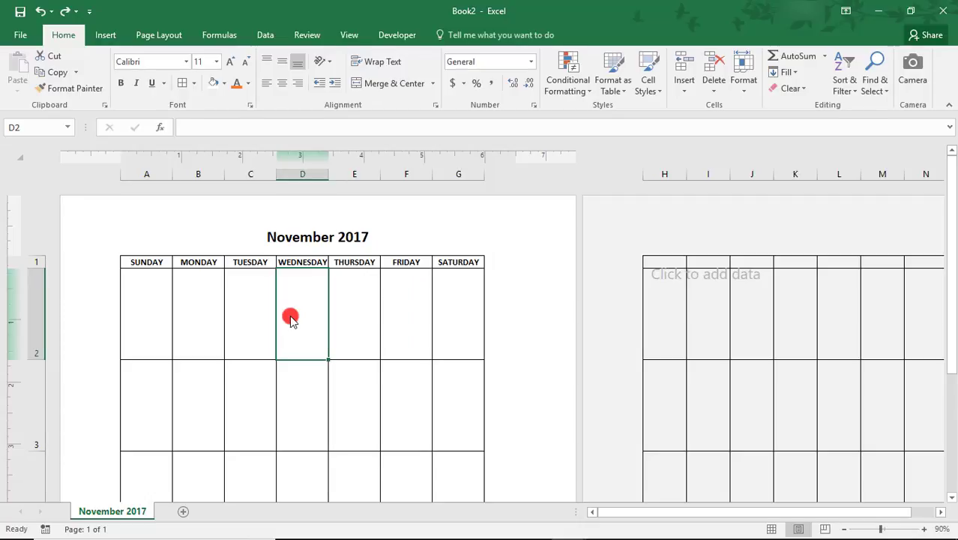
Give cells A2:G7 the custom number format "d" in place of General
{"action": "key", "text": "Left"}
{"action": "key", "text": "Left"}
{"action": "key", "text": "Left"}
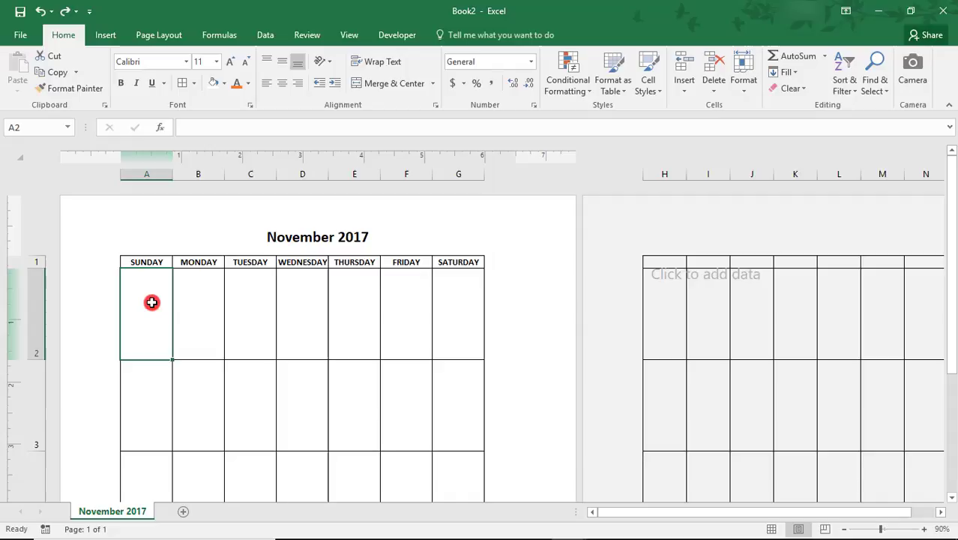
{"action": "key", "text": "shift+Right"}
{"action": "key", "text": "shift+Right"}
{"action": "key", "text": "shift+Right"}
{"action": "key", "text": "shift+Right"}
{"action": "key", "text": "shift+Right"}
{"action": "key", "text": "shift+Right"}
{"action": "key", "text": "shift+Down"}
{"action": "key", "text": "shift+Down"}
{"action": "key", "text": "shift+Down"}
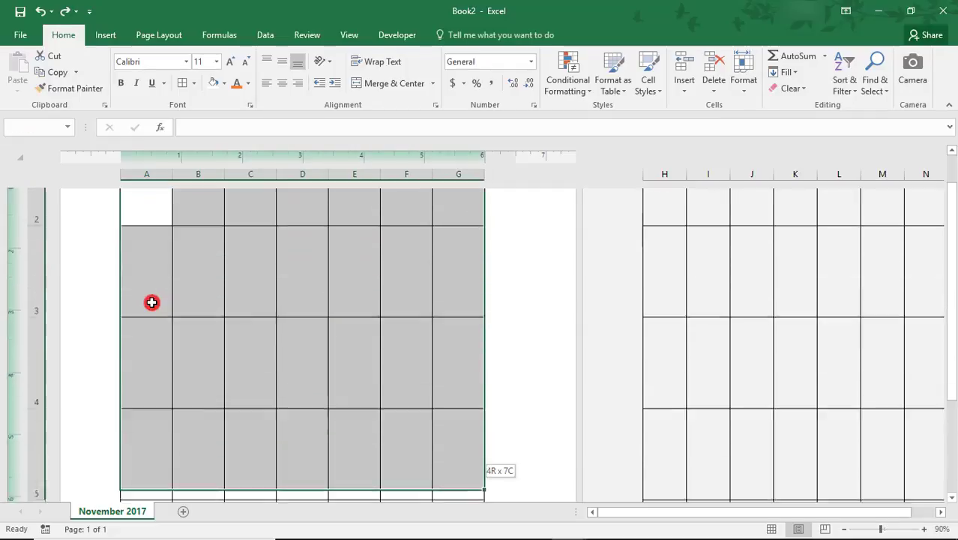
{"action": "key", "text": "shift+Down"}
{"action": "left_click_drag", "start_coordinate": [952, 321], "coordinate": [951, 236]}
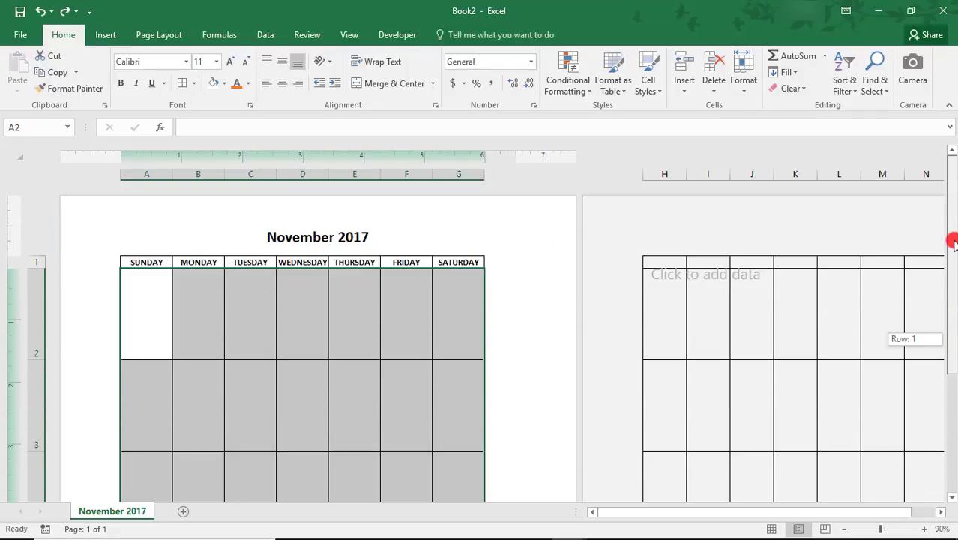
{"action": "right_click", "coordinate": [193, 318]}
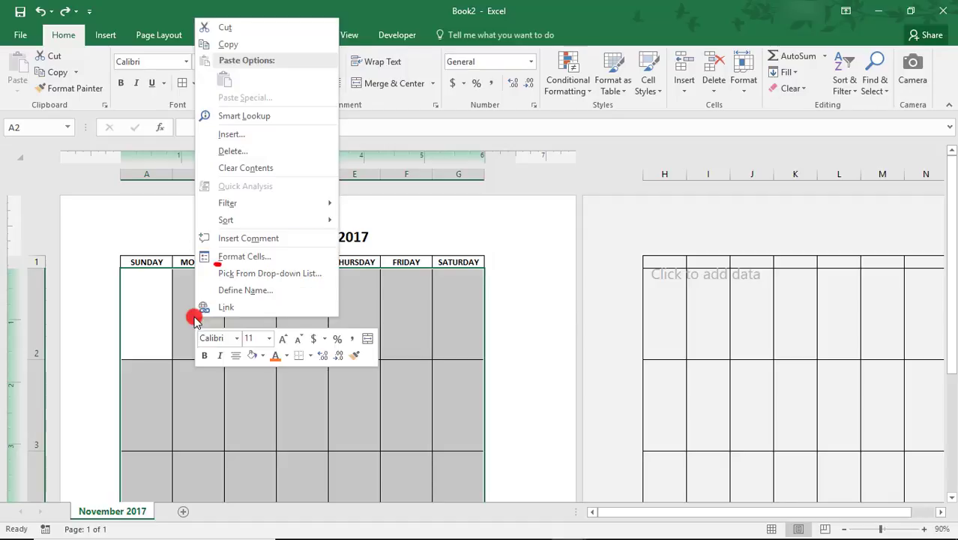
{"action": "left_click", "coordinate": [239, 256]}
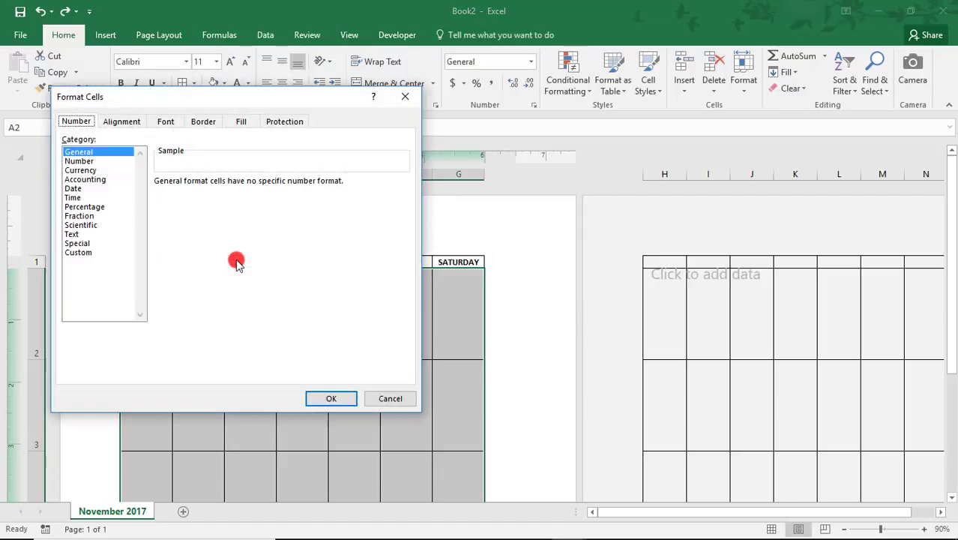
{"action": "left_click", "coordinate": [78, 252]}
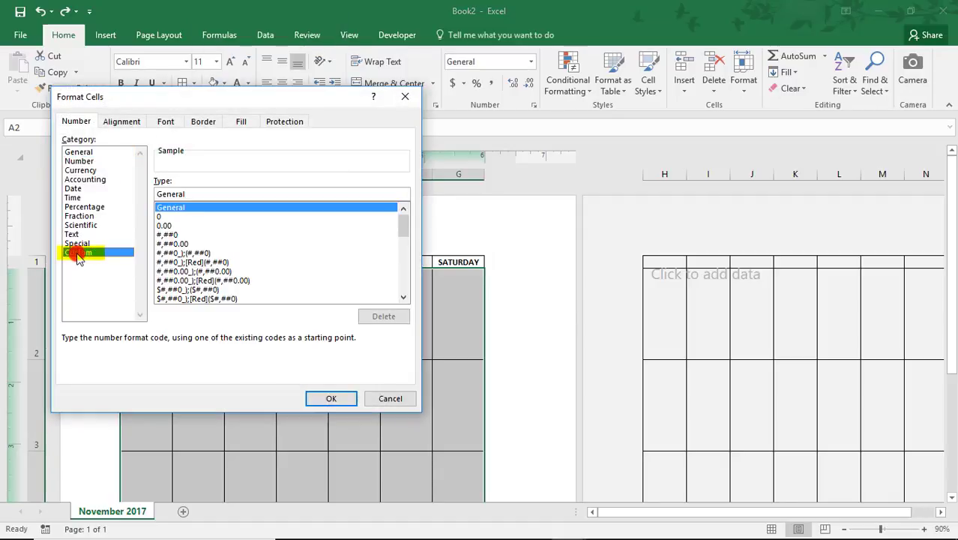
{"action": "left_click_drag", "start_coordinate": [196, 194], "coordinate": [142, 195]}
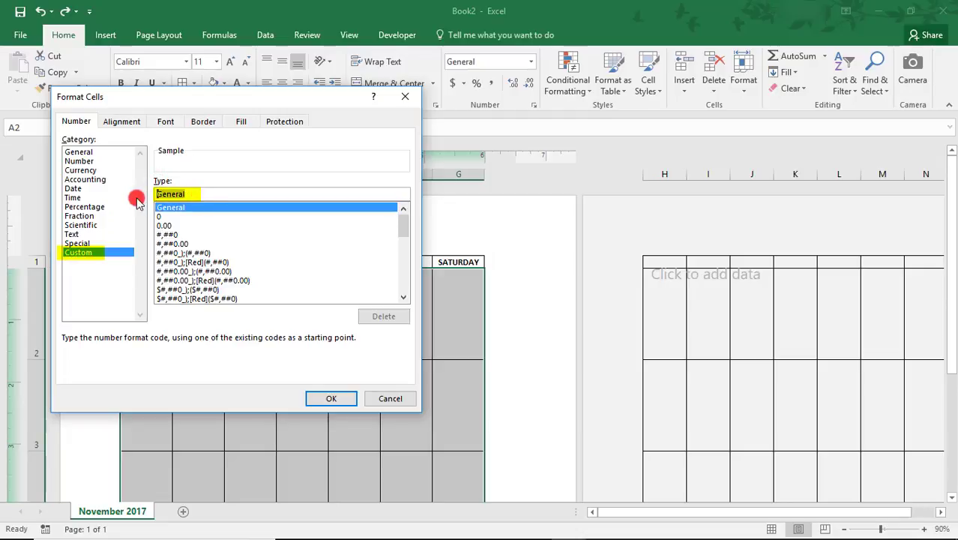
{"action": "key", "text": "BackSpace"}
{"action": "type", "text": "d"}
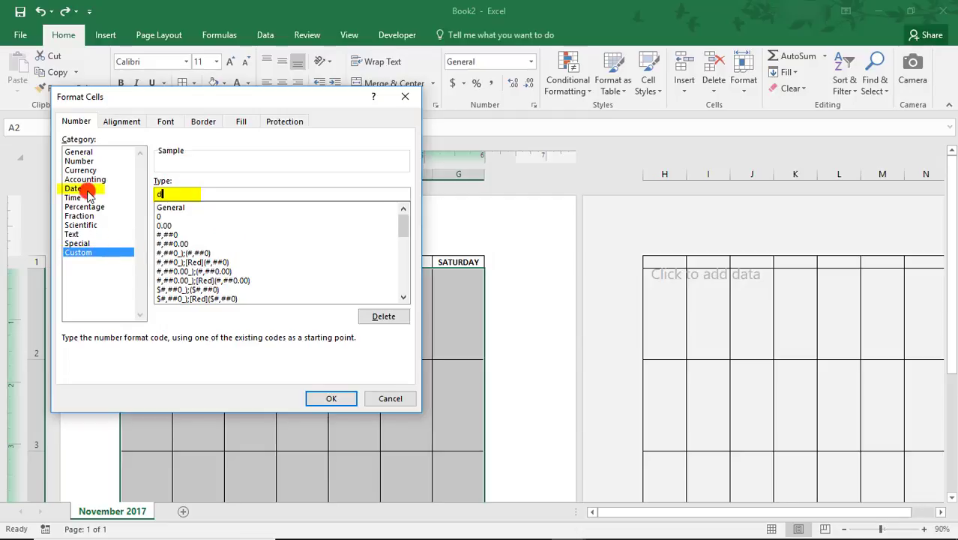
{"action": "left_click", "coordinate": [344, 401]}
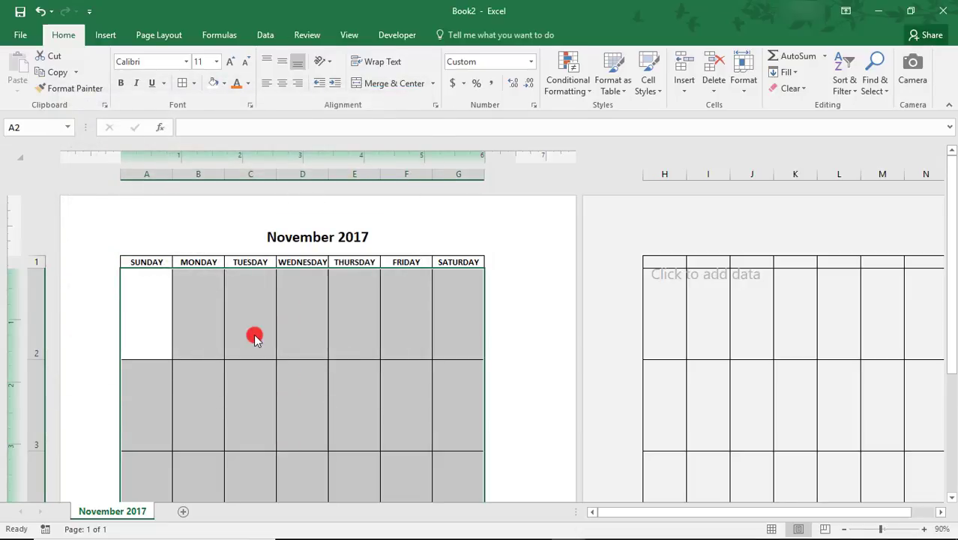
Enter November 1 in D2 and fill the dates across to Saturday
{"action": "left_click", "coordinate": [298, 344]}
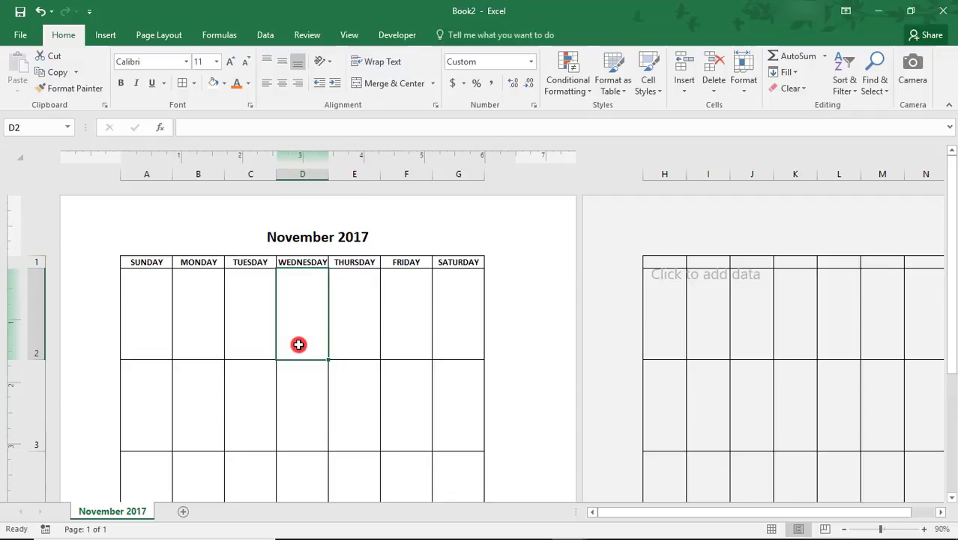
{"action": "type", "text": "11-1"}
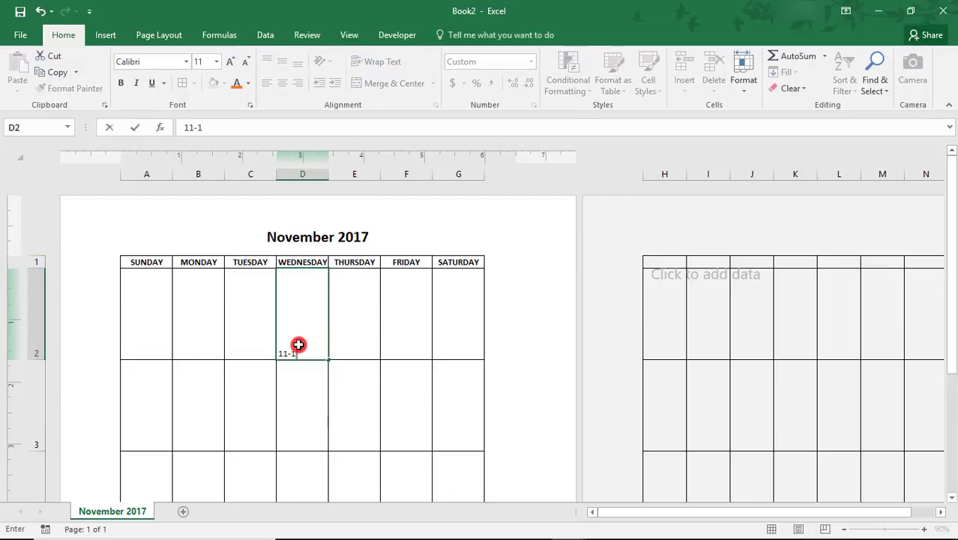
{"action": "type", "text": "-2017"}
{"action": "key", "text": "ctrl+Return"}
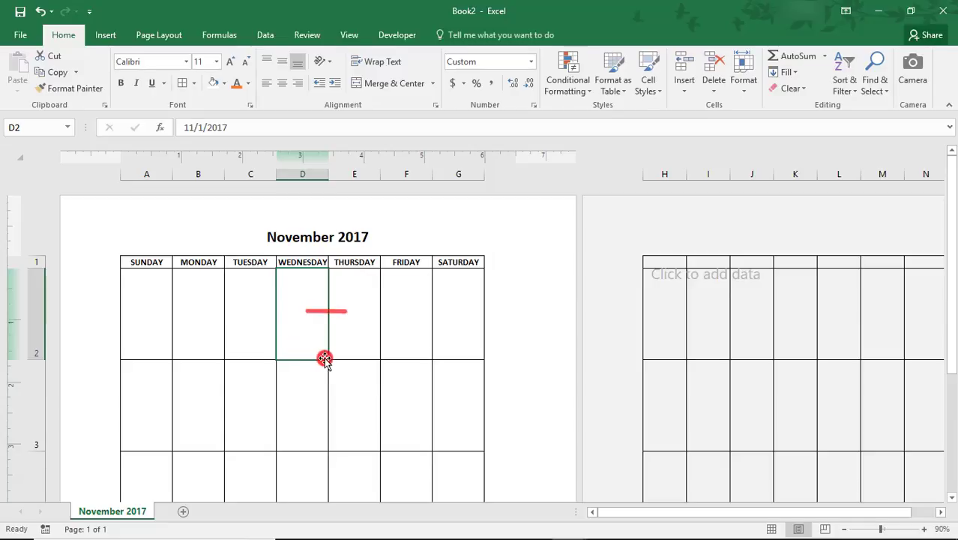
{"action": "left_click_drag", "start_coordinate": [324, 358], "coordinate": [459, 349]}
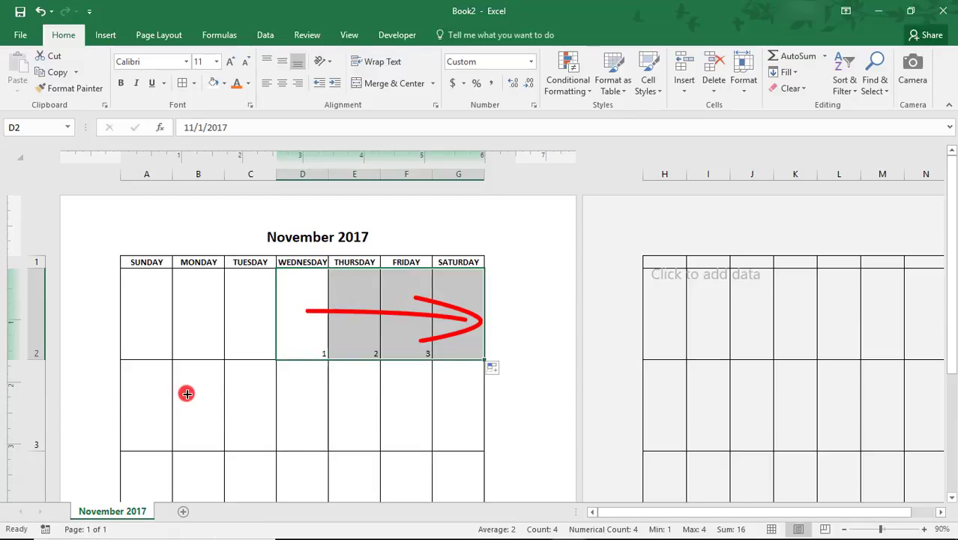
Start the second week with November 5 in A3 and fill 5–11 across
{"action": "left_click", "coordinate": [136, 401]}
{"action": "type", "text": "11-5-2017"}
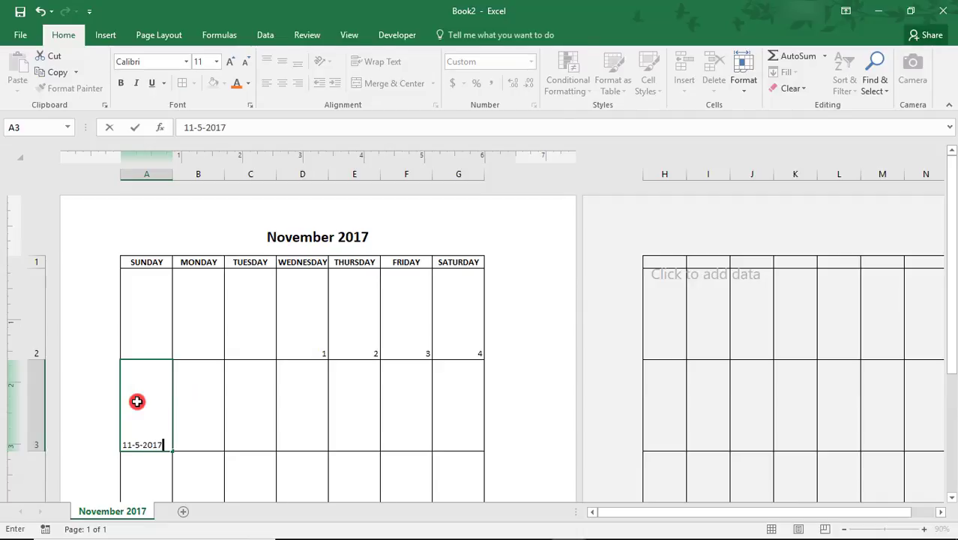
{"action": "key", "text": "Return"}
{"action": "key", "text": "Up"}
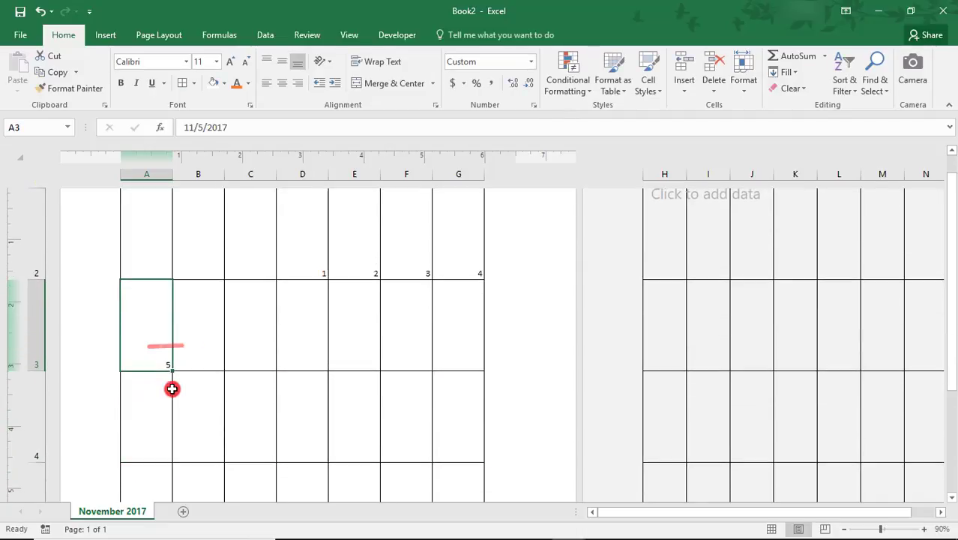
{"action": "left_click_drag", "start_coordinate": [174, 373], "coordinate": [470, 367]}
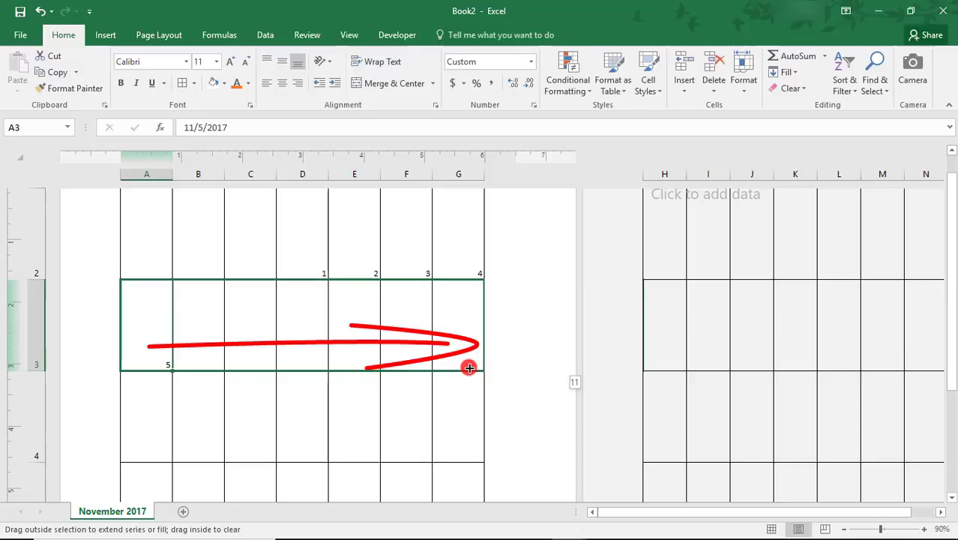
{"action": "left_click", "coordinate": [150, 382]}
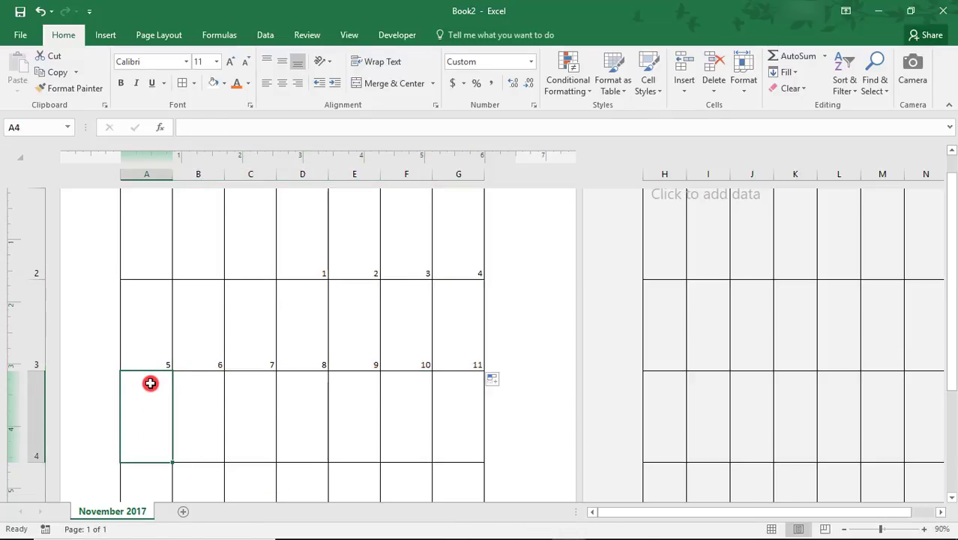
Select the whole calendar day range A2:G7
{"action": "scroll", "coordinate": [150, 383], "scroll_direction": "up", "scroll_amount": 2}
{"action": "left_click", "coordinate": [131, 329]}
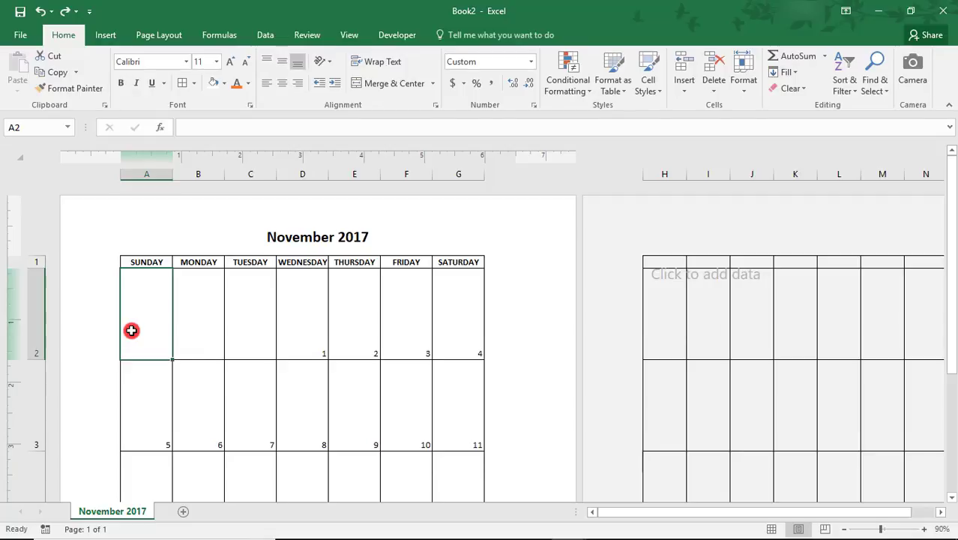
{"action": "key", "text": "shift+Right"}
{"action": "key", "text": "shift+Right"}
{"action": "key", "text": "shift+Right"}
{"action": "key", "text": "shift+Right"}
{"action": "key", "text": "shift+Right"}
{"action": "key", "text": "shift+Right"}
{"action": "key", "text": "shift+Down"}
{"action": "key", "text": "shift+Down"}
{"action": "key", "text": "shift+Down"}
{"action": "key", "text": "shift+Down"}
{"action": "key", "text": "shift+Down"}
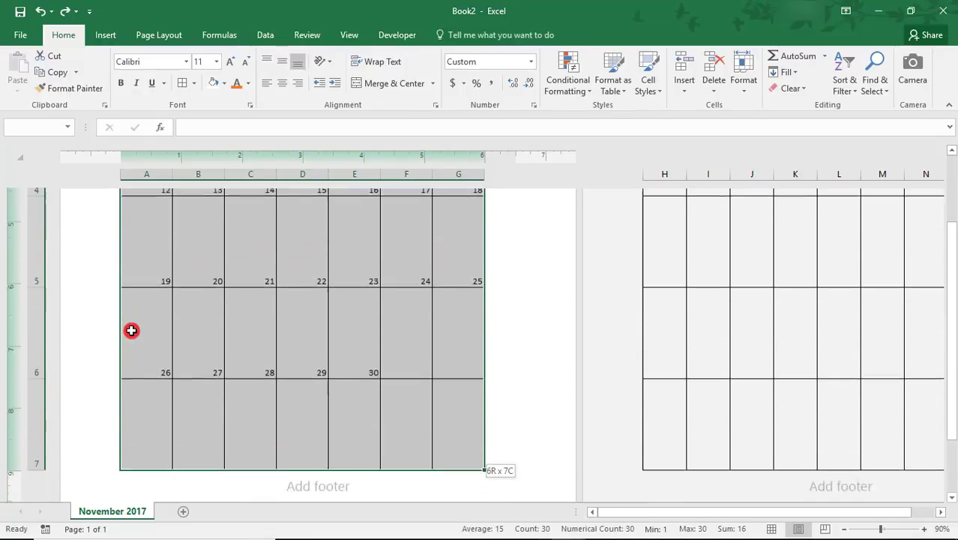
Top-align the day numbers in A2:G7, keeping them right-aligned
{"action": "left_click_drag", "start_coordinate": [953, 317], "coordinate": [954, 248]}
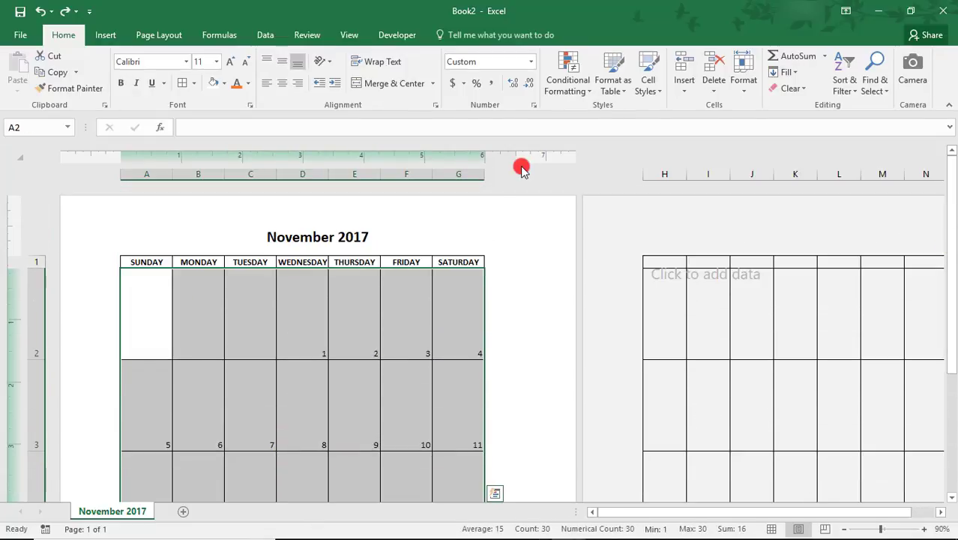
{"action": "left_click", "coordinate": [266, 63]}
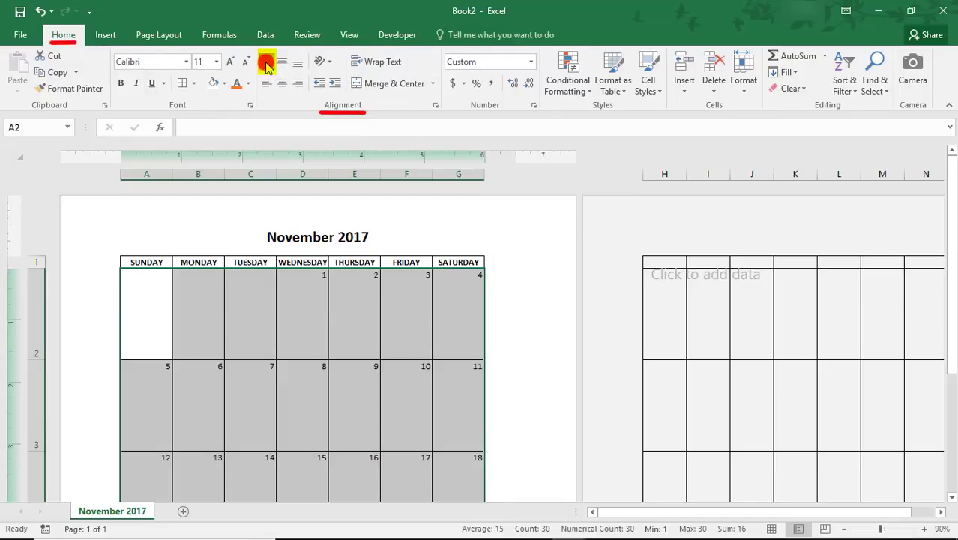
{"action": "left_click", "coordinate": [298, 85]}
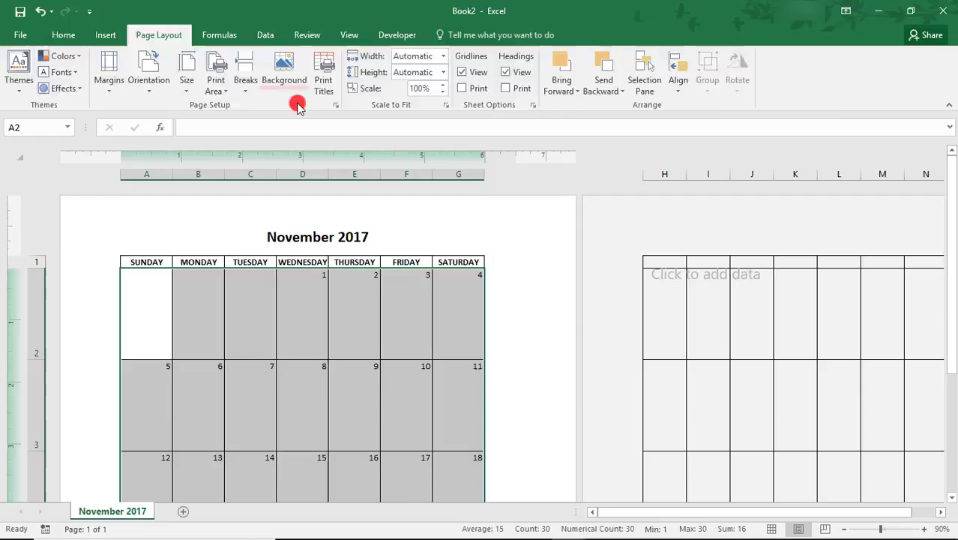
Add new lines after the &[Tab] sheet-name code in the centre header
{"action": "left_click", "coordinate": [314, 238]}
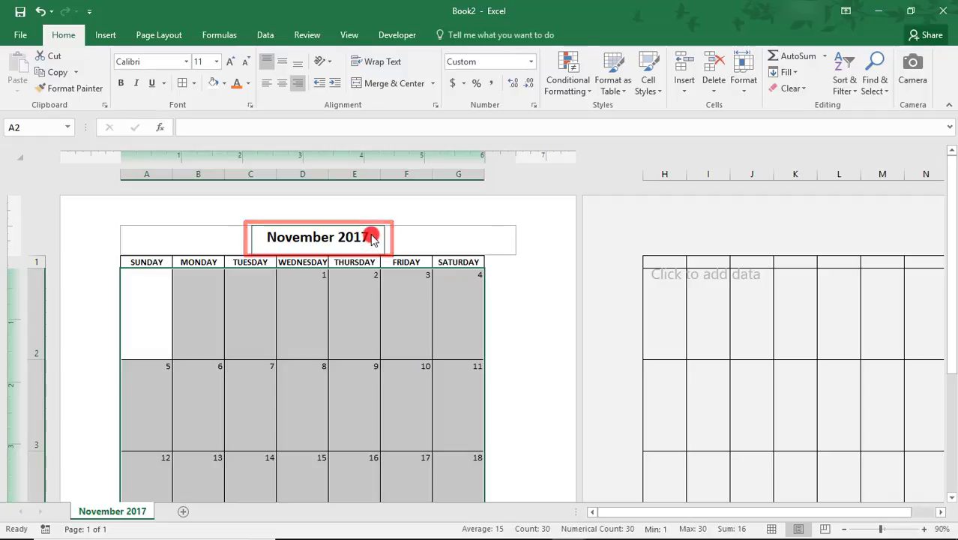
{"action": "left_click", "coordinate": [372, 238]}
{"action": "left_click", "coordinate": [371, 237]}
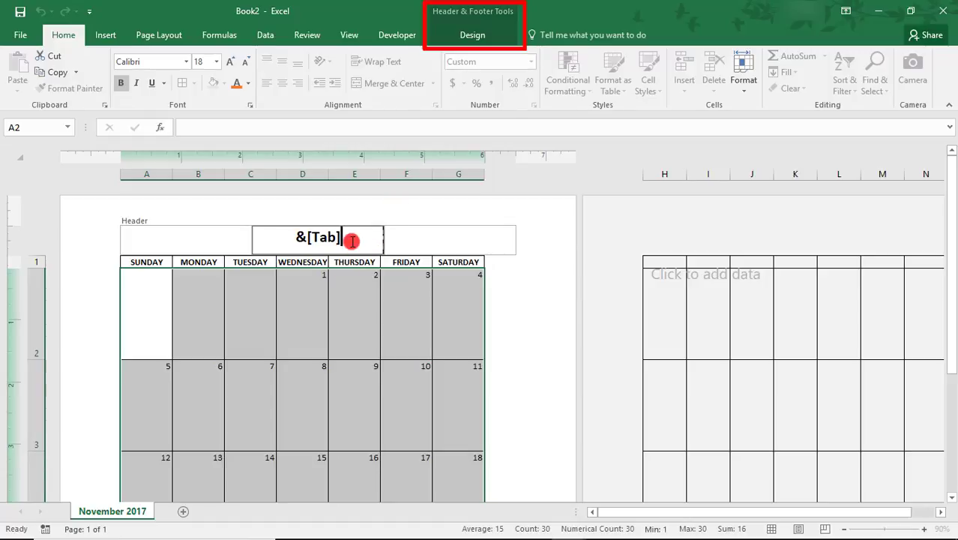
{"action": "key", "text": "Return"}
{"action": "key", "text": "Return"}
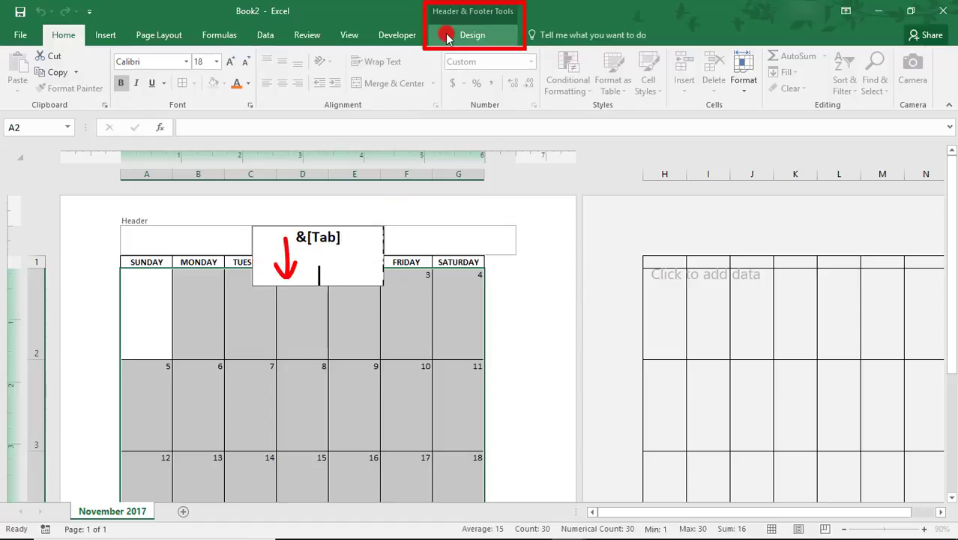
Insert the champagne-glasses picture from file into the header
{"action": "left_click", "coordinate": [448, 37]}
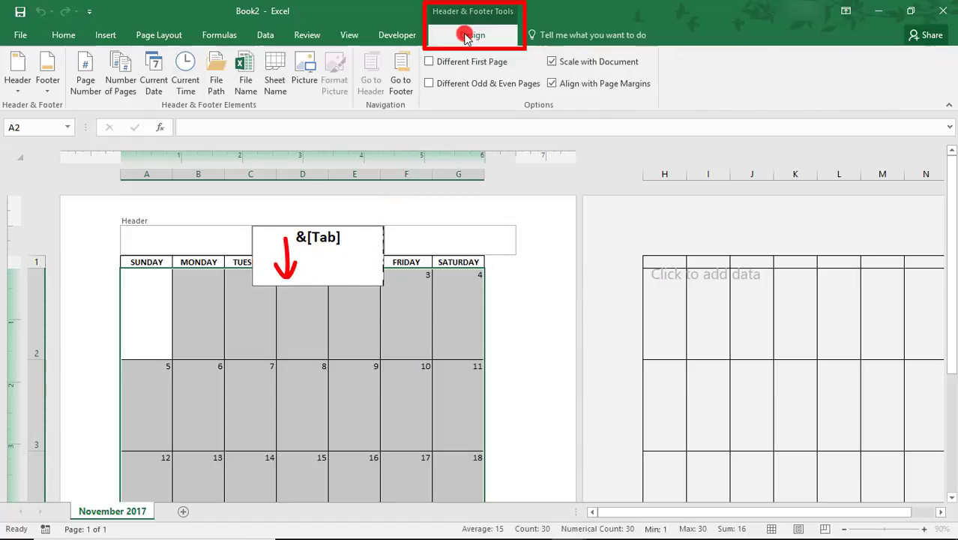
{"action": "left_click", "coordinate": [314, 89]}
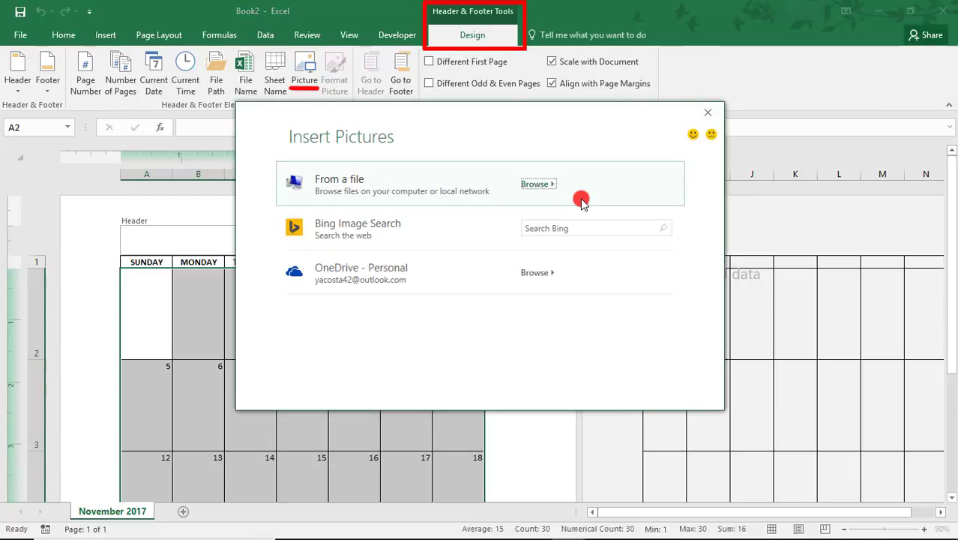
{"action": "left_click", "coordinate": [550, 187]}
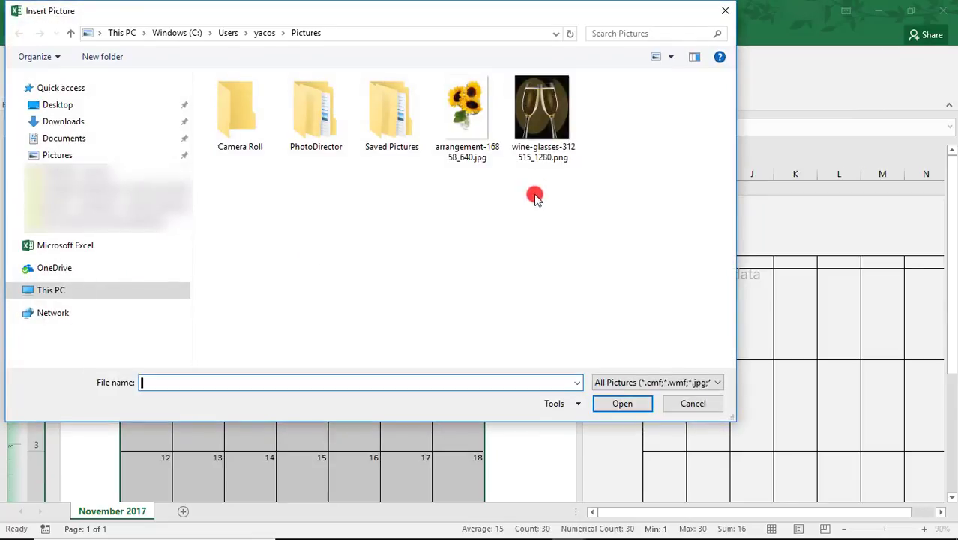
{"action": "double_click", "coordinate": [541, 111]}
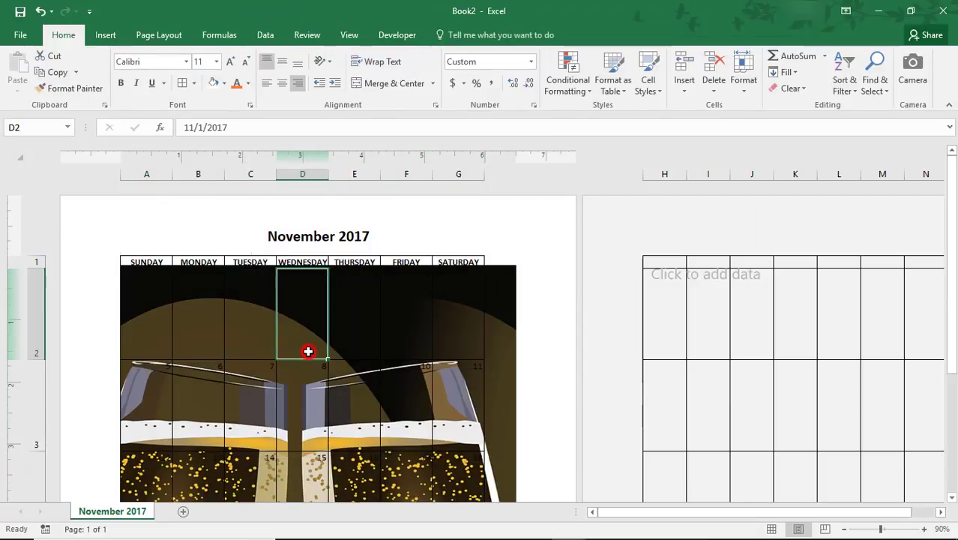
{"action": "key", "text": "Home"}
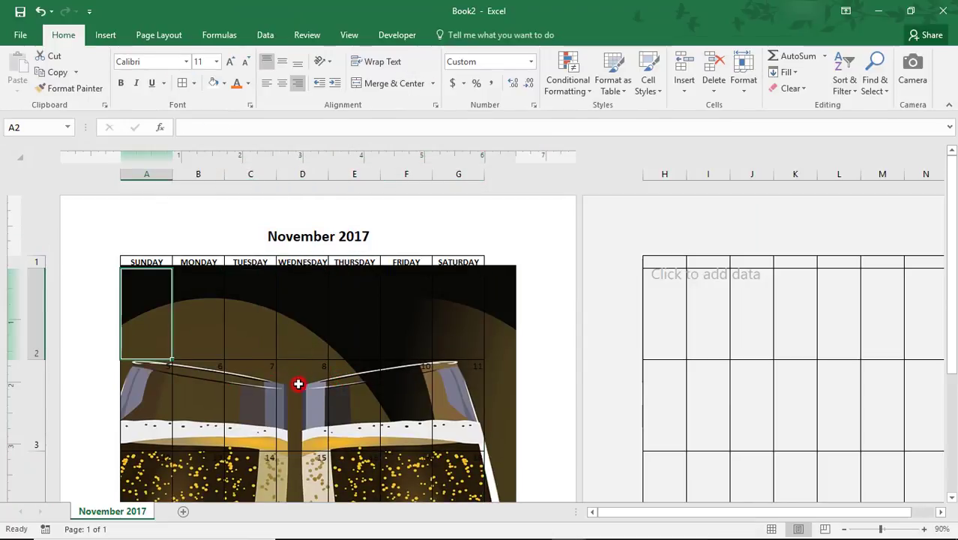
{"action": "mouse_move", "coordinate": [318, 239]}
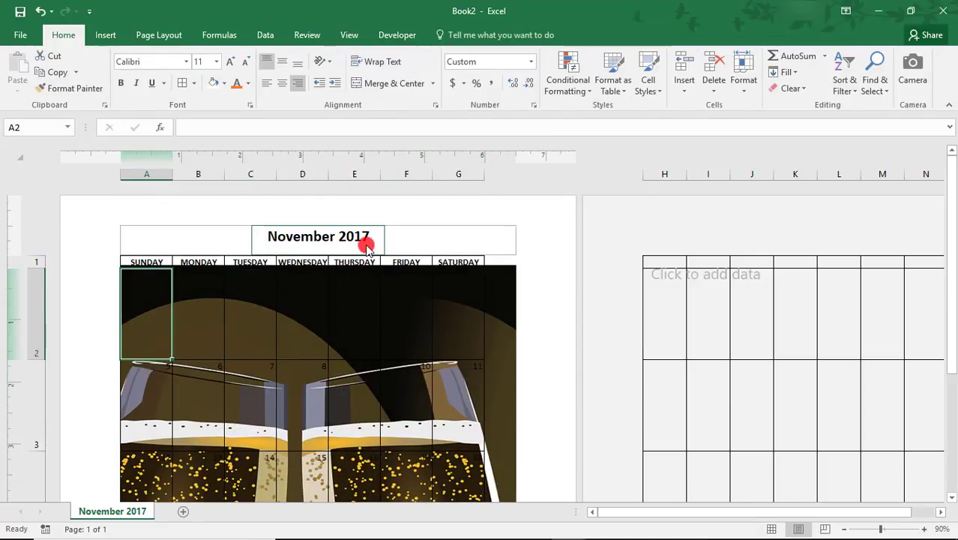
Scale the header picture to 55% in Format Picture
{"action": "left_click", "coordinate": [366, 245]}
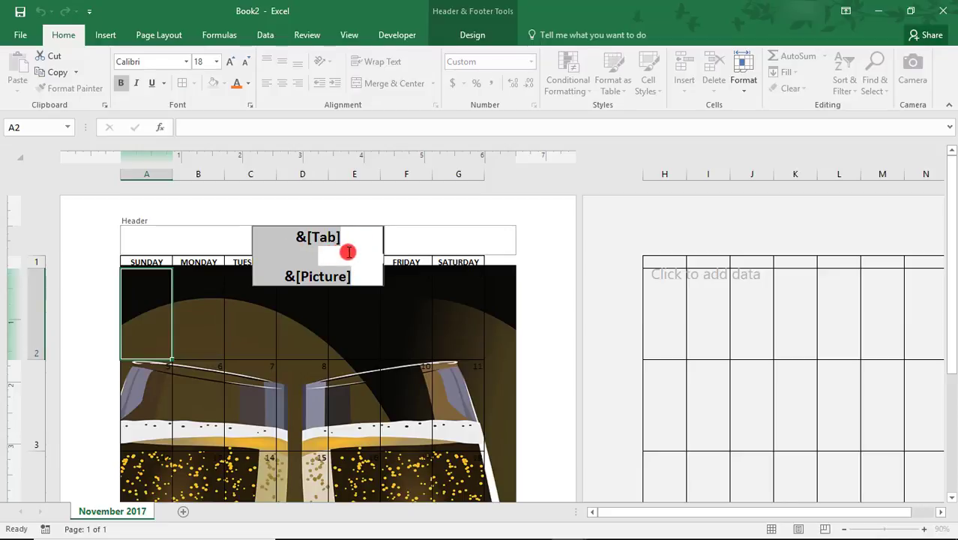
{"action": "left_click", "coordinate": [349, 252]}
{"action": "left_click", "coordinate": [454, 34]}
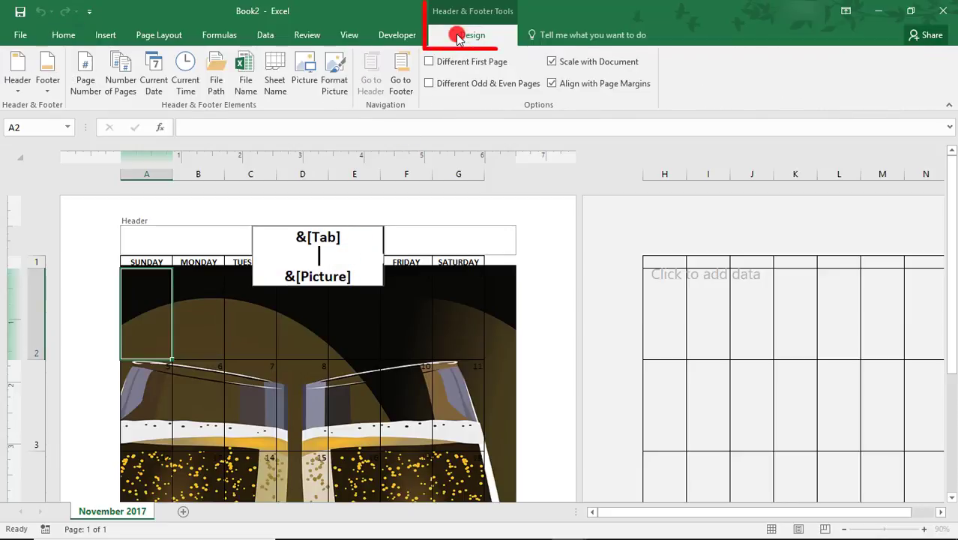
{"action": "left_click", "coordinate": [345, 88]}
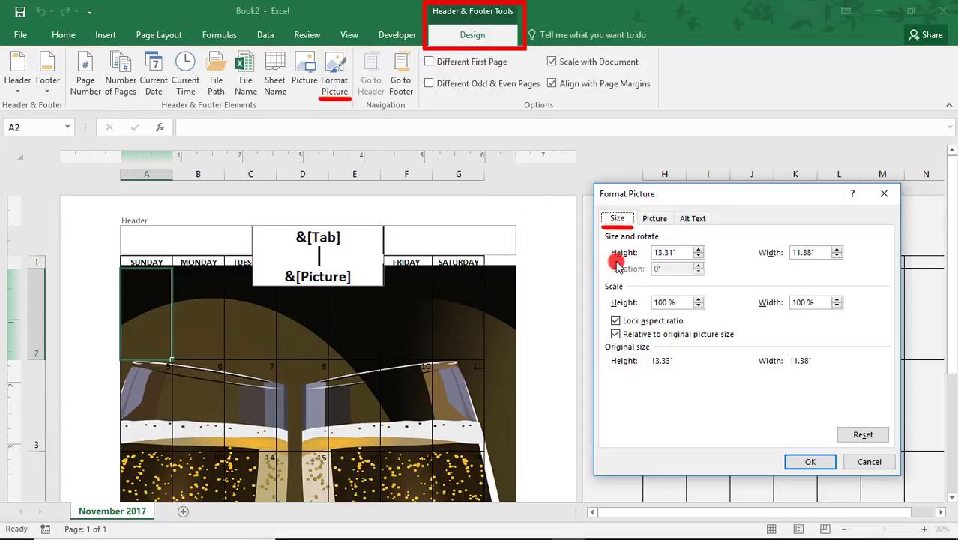
{"action": "left_click_drag", "start_coordinate": [678, 301], "coordinate": [626, 301]}
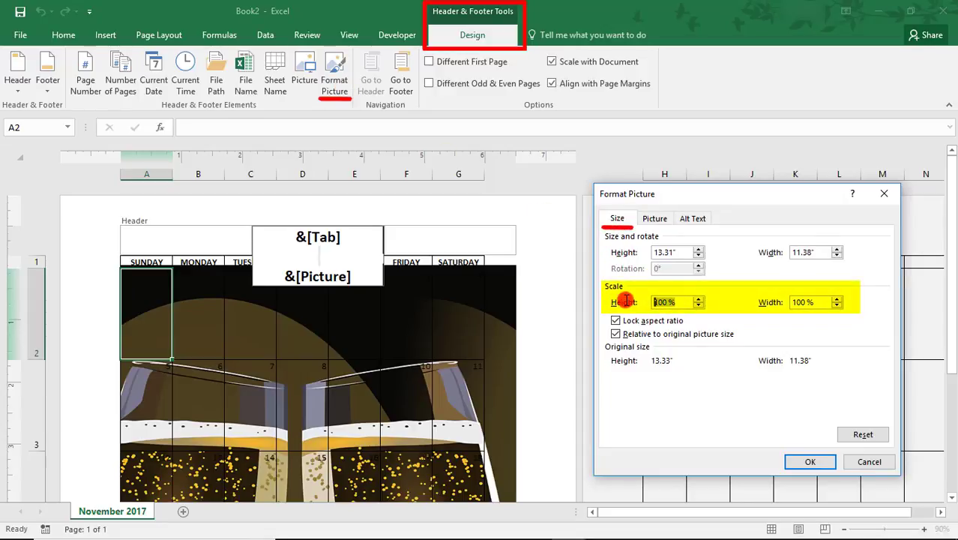
{"action": "type", "text": "55"}
{"action": "left_click", "coordinate": [808, 462]}
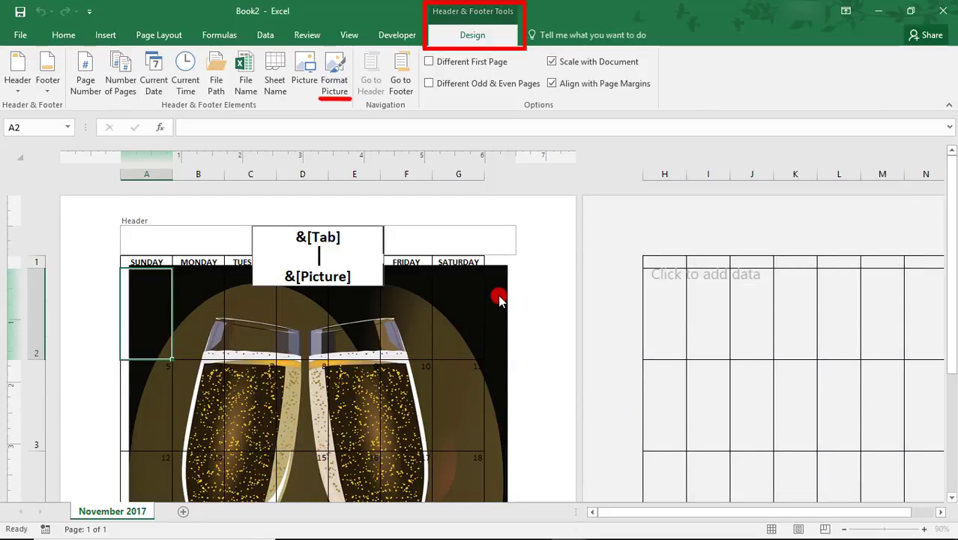
Crop the picture's right side to -1.5 and add a blank line above it to lower it
{"action": "left_click", "coordinate": [334, 81]}
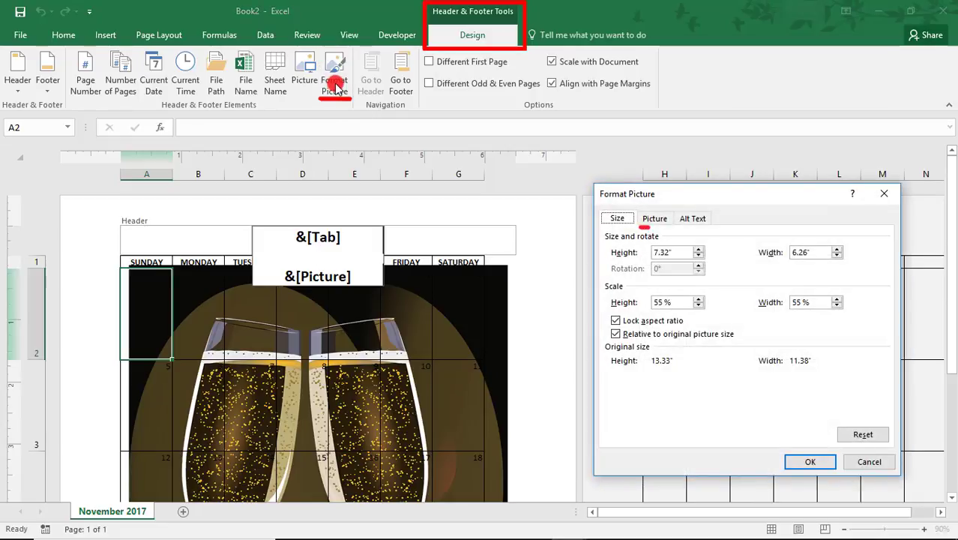
{"action": "left_click", "coordinate": [647, 219]}
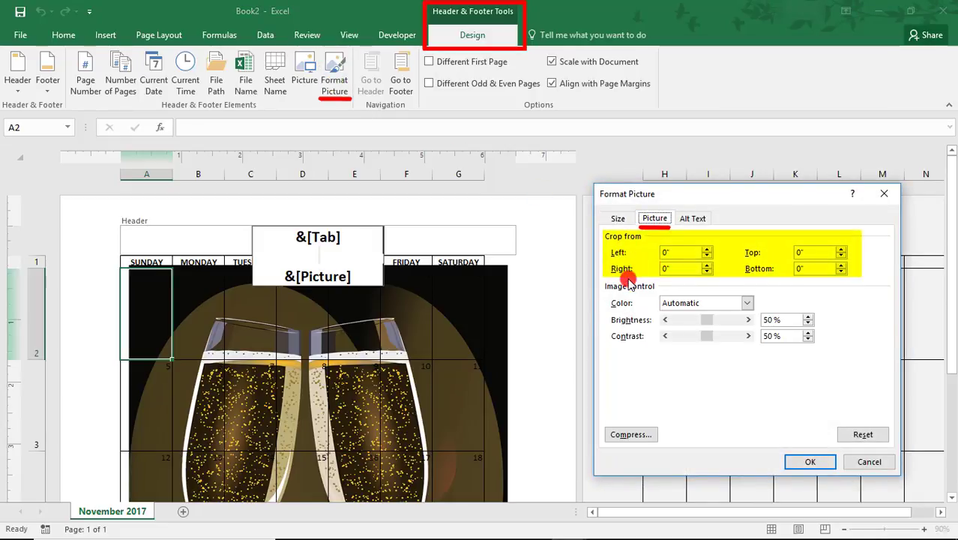
{"action": "left_click_drag", "start_coordinate": [684, 268], "coordinate": [638, 270]}
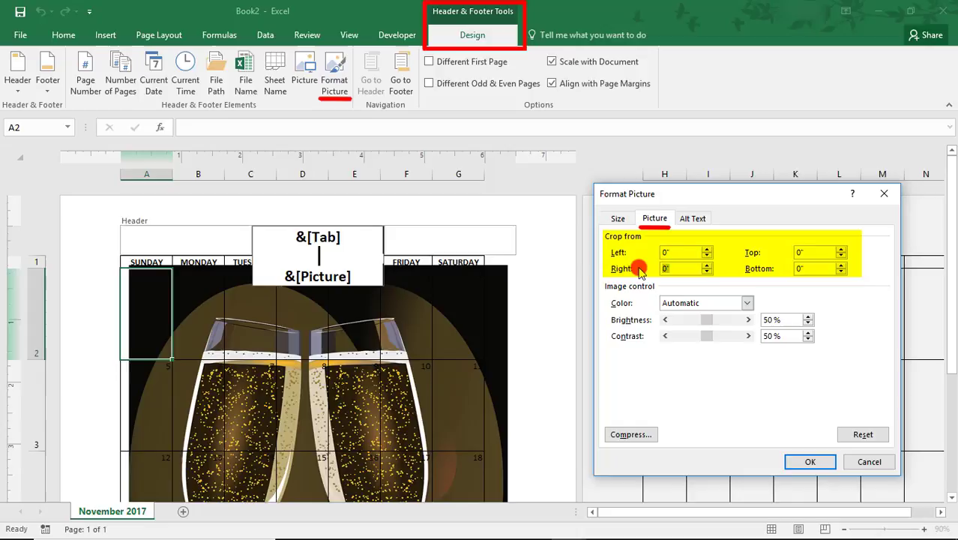
{"action": "type", "text": "-1.5"}
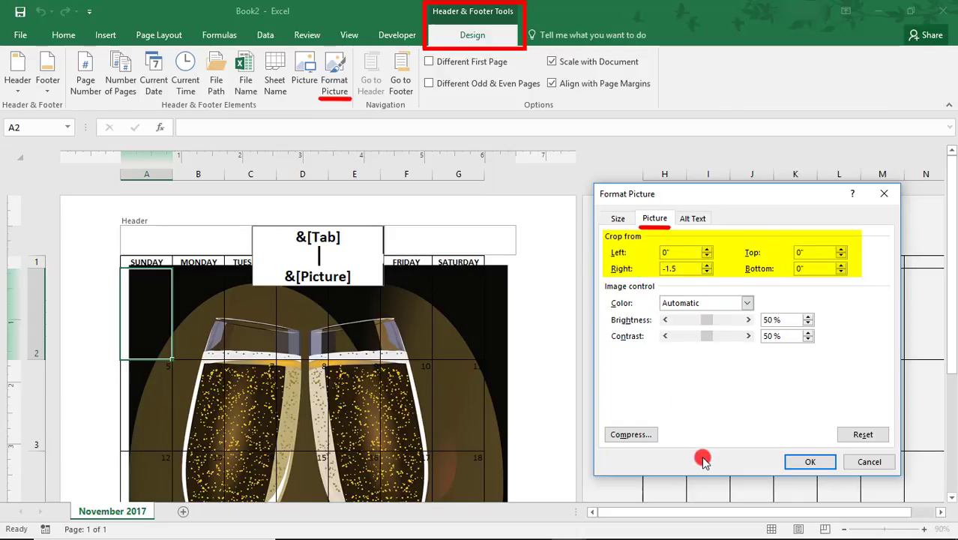
{"action": "left_click", "coordinate": [798, 460]}
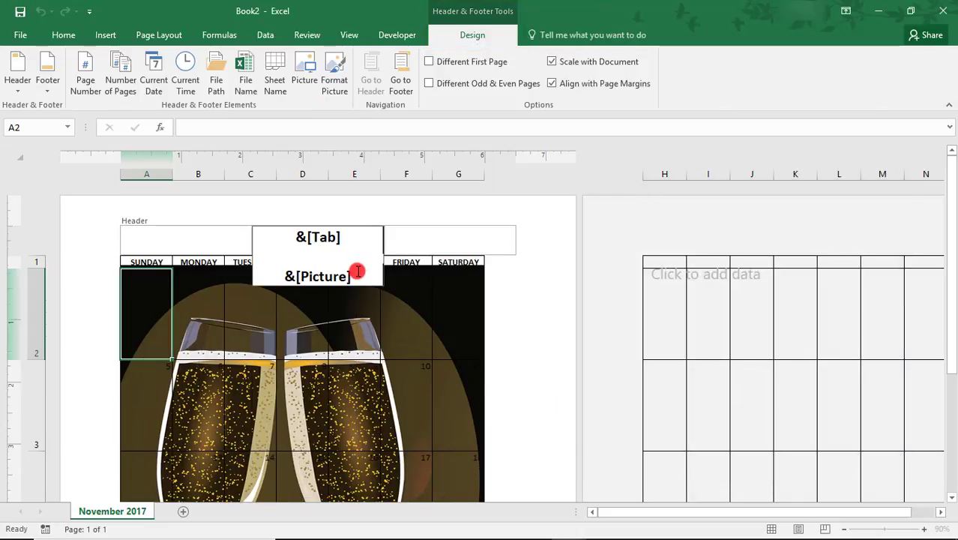
{"action": "left_click", "coordinate": [310, 253]}
{"action": "key", "text": "Return"}
Give all calendar day cells A2:G7 a white fill instead of gold
{"action": "left_click", "coordinate": [530, 380]}
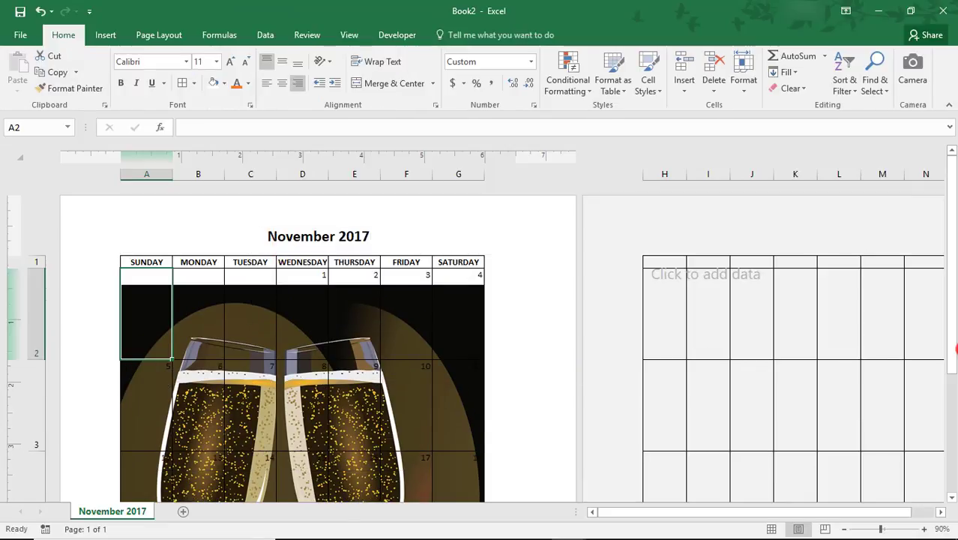
{"action": "mouse_move", "coordinate": [951, 349]}
{"action": "left_mouse_down"}
{"action": "mouse_move", "coordinate": [952, 440]}
{"action": "mouse_move", "coordinate": [953, 327]}
{"action": "left_mouse_up"}
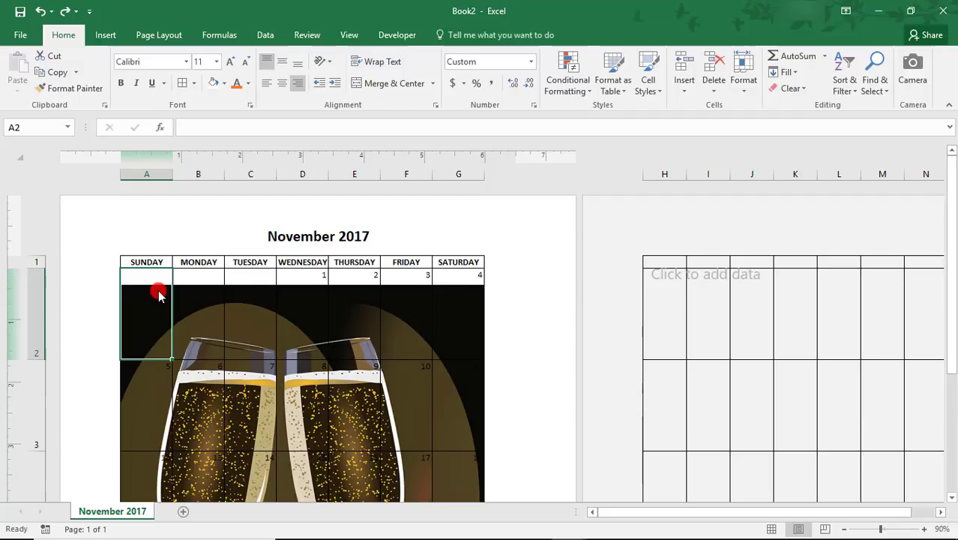
{"action": "key", "text": "shift+Right"}
{"action": "key", "text": "shift+Right"}
{"action": "key", "text": "shift+Right"}
{"action": "key", "text": "shift+Right"}
{"action": "key", "text": "shift+Right"}
{"action": "key", "text": "shift+Right"}
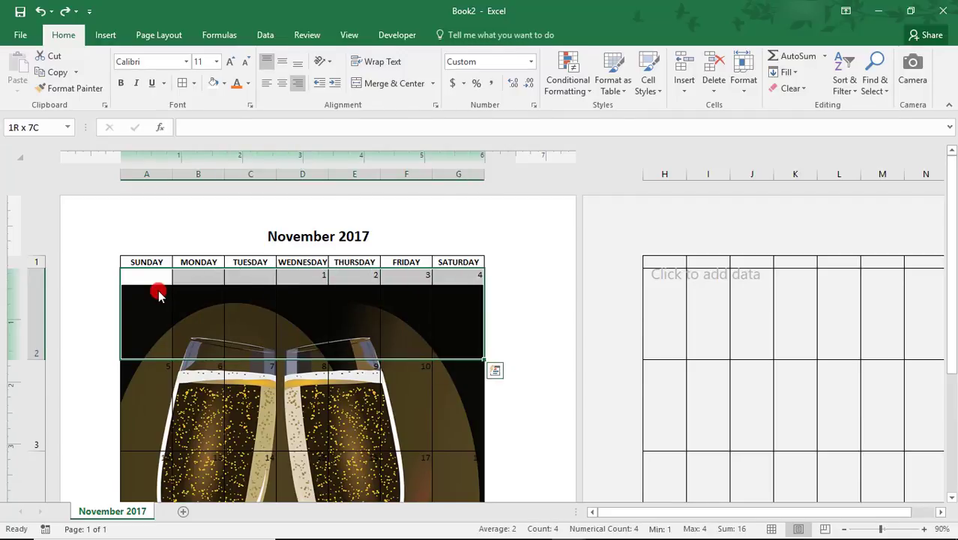
{"action": "key", "text": "shift+Down"}
{"action": "key", "text": "shift+Down"}
{"action": "key", "text": "shift+Down"}
{"action": "key", "text": "shift+Down"}
{"action": "key", "text": "shift+Down"}
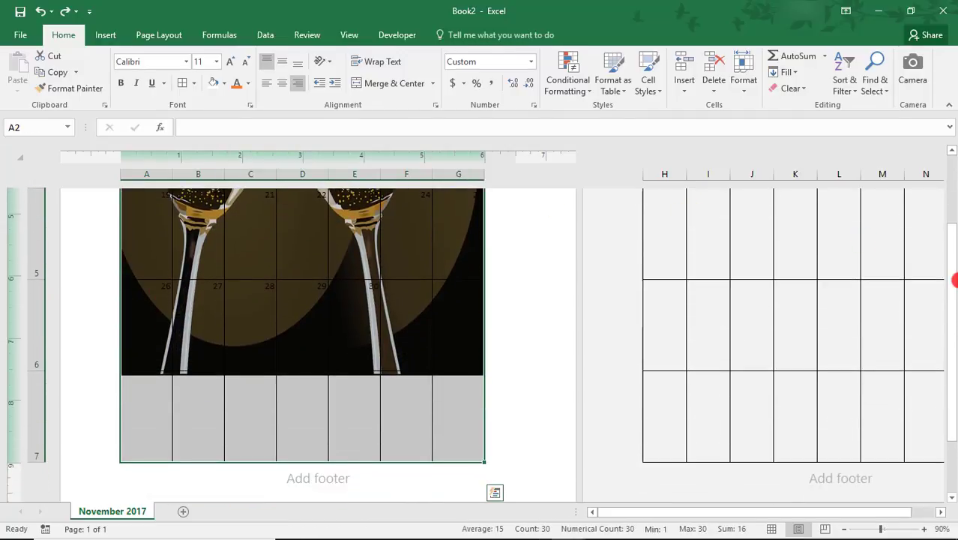
{"action": "left_click_drag", "start_coordinate": [951, 279], "coordinate": [951, 208]}
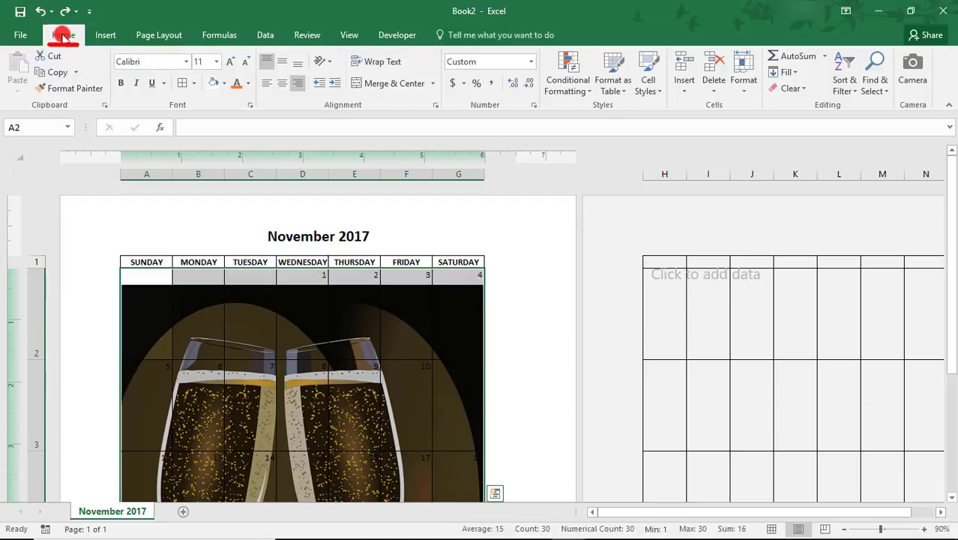
{"action": "left_click", "coordinate": [224, 83]}
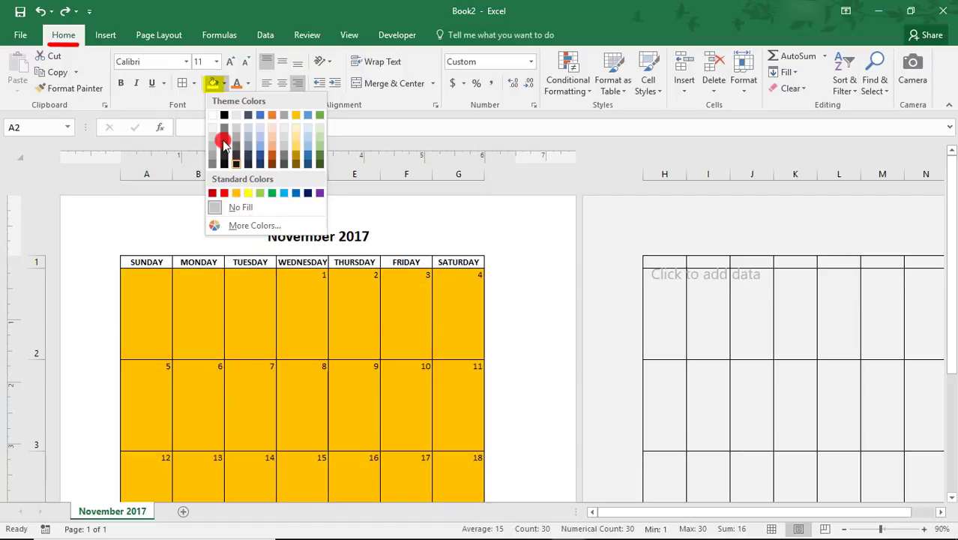
{"action": "left_click", "coordinate": [212, 115]}
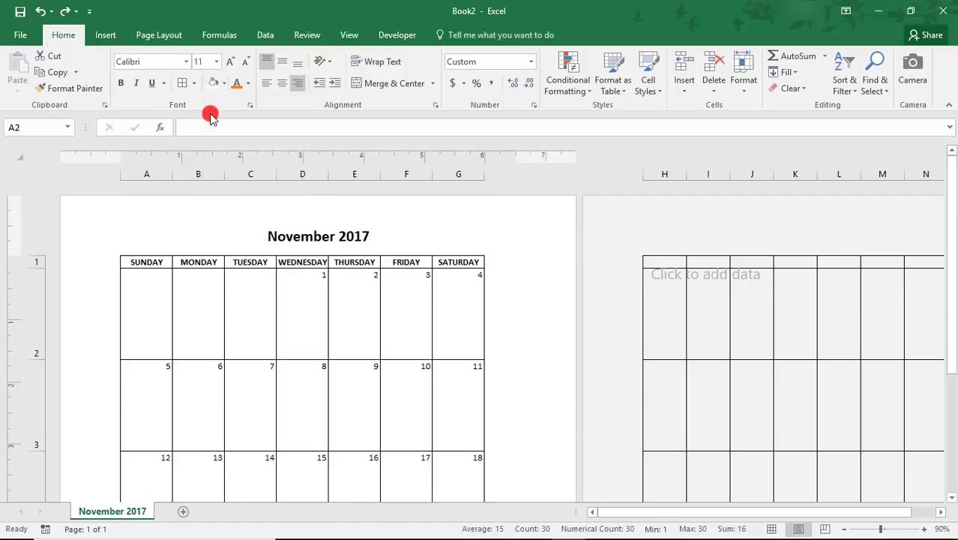
{"action": "left_click", "coordinate": [152, 307]}
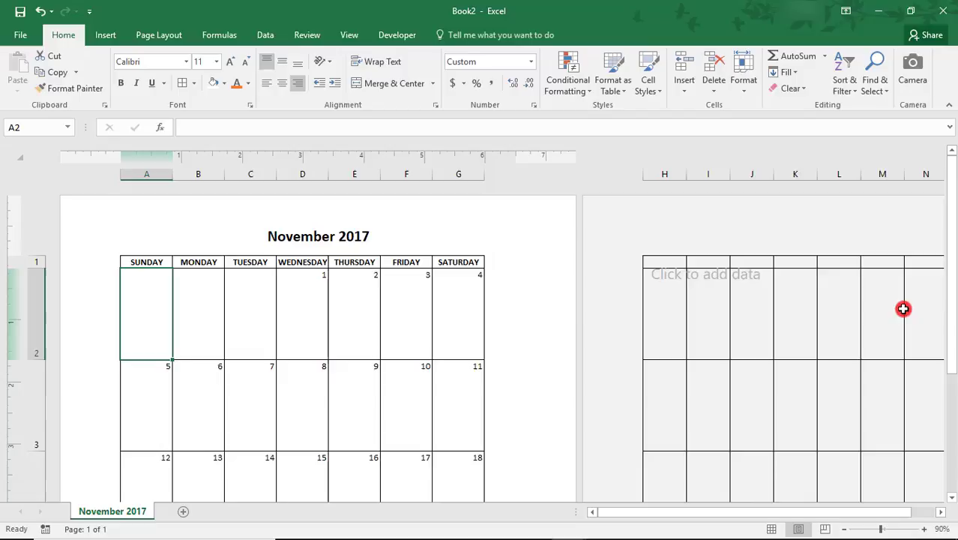
{"action": "left_click_drag", "start_coordinate": [950, 296], "coordinate": [953, 275]}
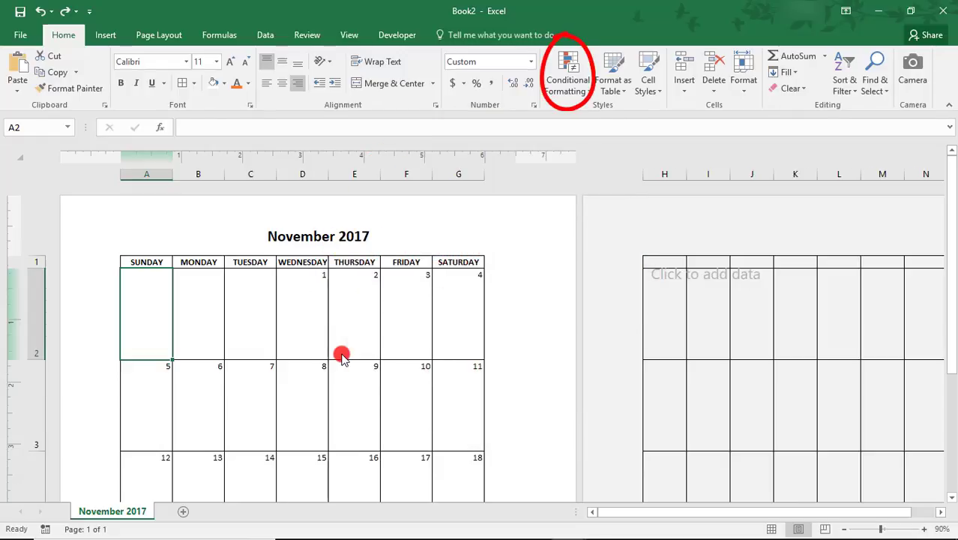
Select the calendar day cells, including the 26th through the 30th
{"action": "key", "text": "shift+Right"}
{"action": "key", "text": "shift+Right"}
{"action": "key", "text": "shift+Right"}
{"action": "key", "text": "shift+Right"}
{"action": "key", "text": "shift+Right"}
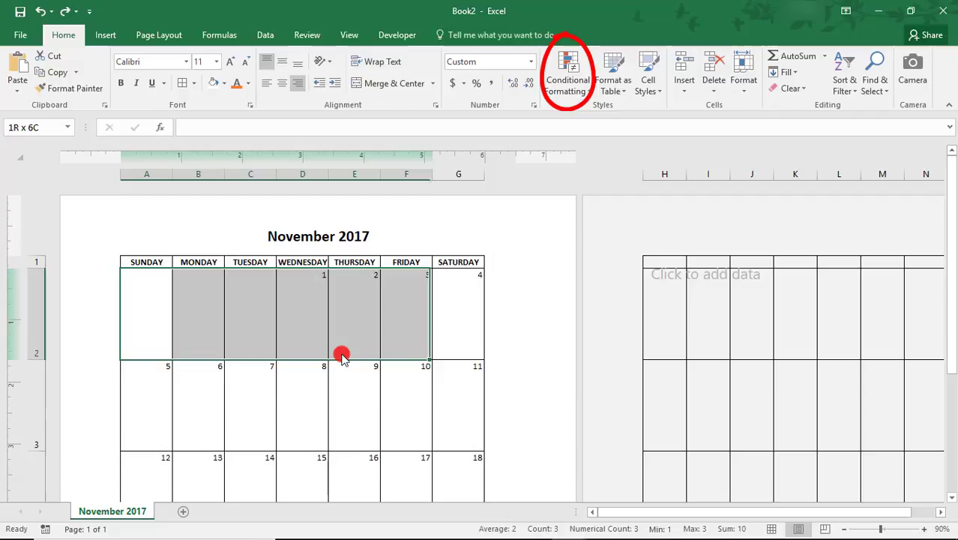
{"action": "key", "text": "shift+Right"}
{"action": "key", "text": "shift+Down"}
{"action": "key", "text": "shift+Down"}
{"action": "key", "text": "shift+Down"}
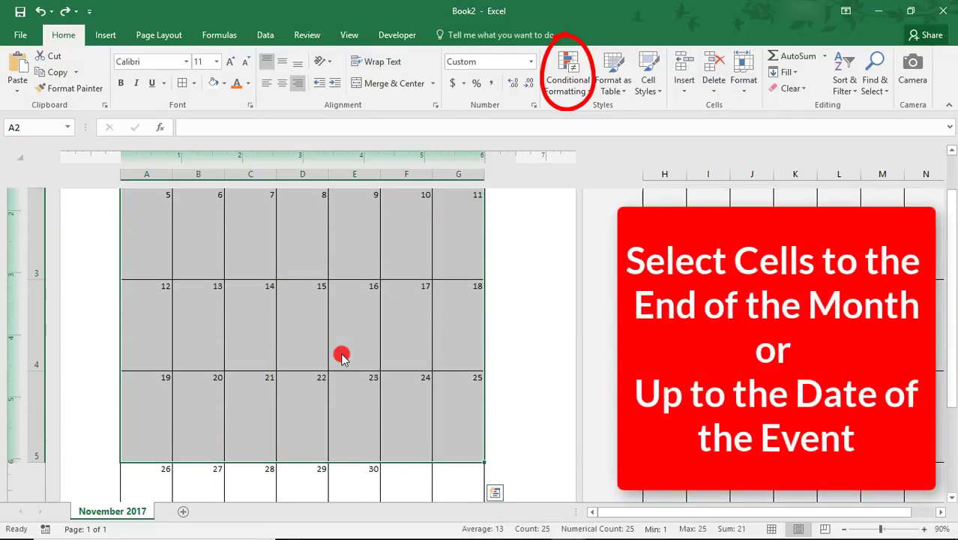
{"action": "left_click", "coordinate": [162, 483], "text": "ctrl"}
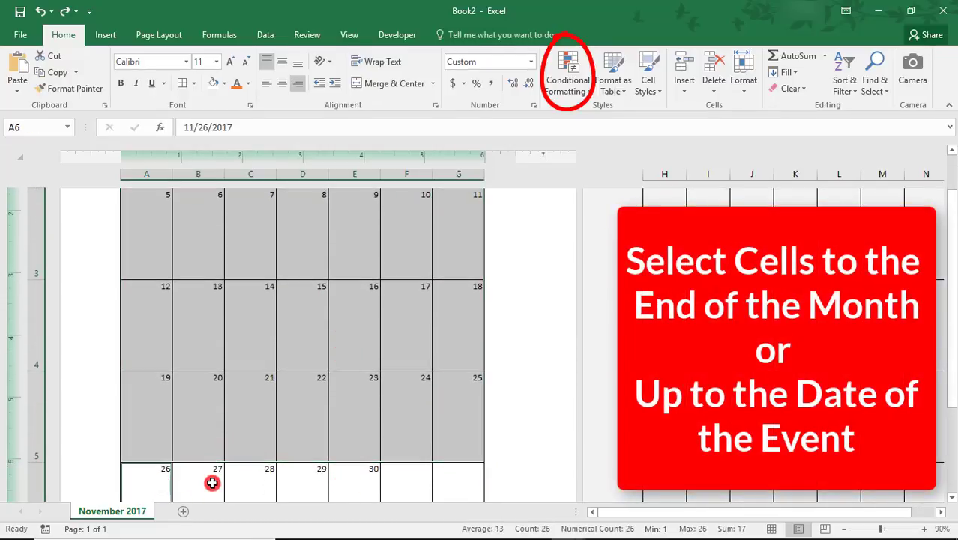
{"action": "left_click", "coordinate": [212, 483], "text": "ctrl"}
{"action": "left_click", "coordinate": [246, 485], "text": "ctrl"}
{"action": "left_click", "coordinate": [313, 491], "text": "ctrl"}
{"action": "left_click", "coordinate": [352, 483], "text": "ctrl"}
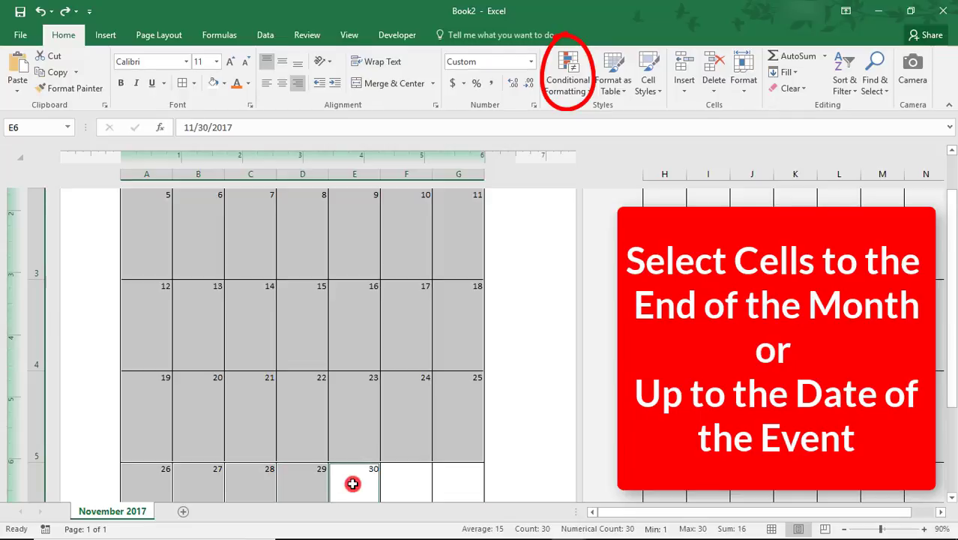
Add a Between 0 and =today() highlight rule with a No Color fill
{"action": "left_click", "coordinate": [563, 90]}
{"action": "mouse_move", "coordinate": [611, 115]}
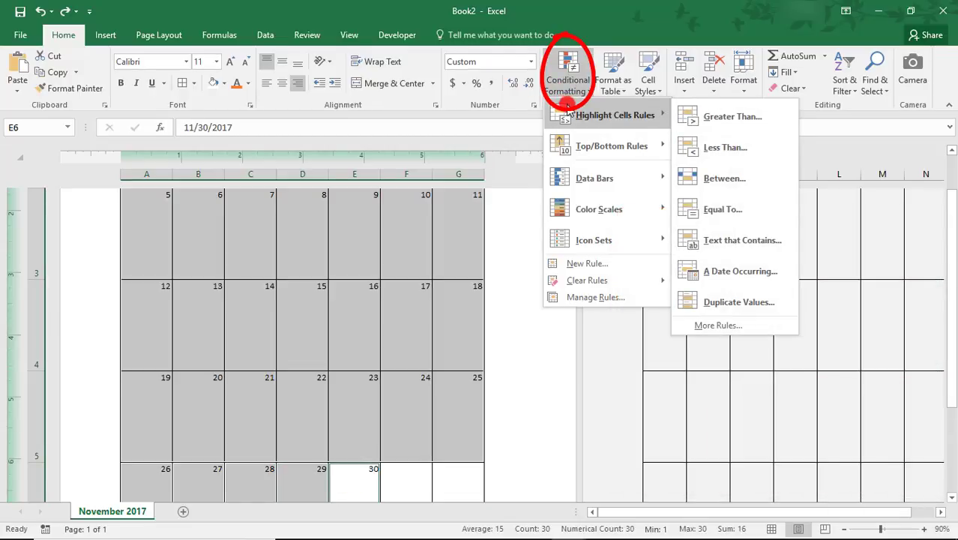
{"action": "left_click", "coordinate": [718, 178]}
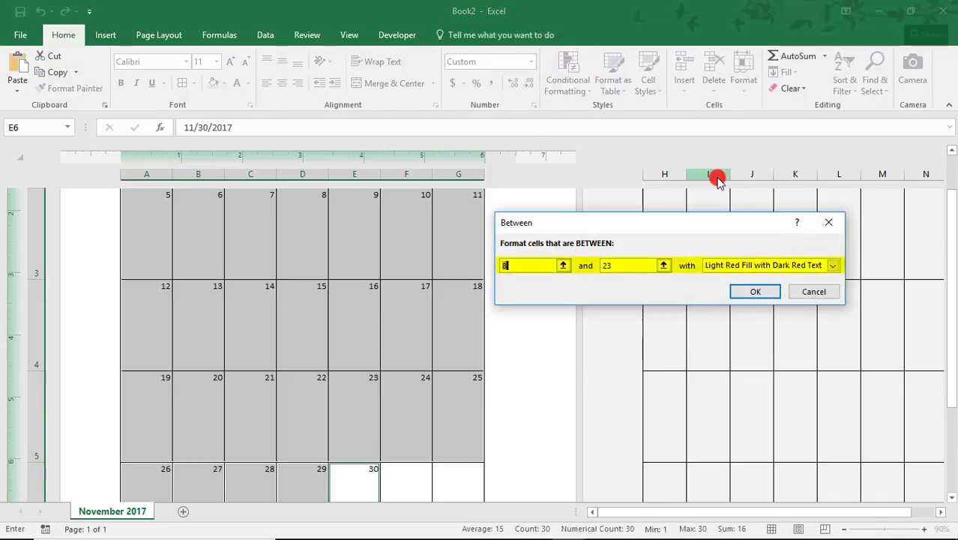
{"action": "type", "text": "0"}
{"action": "double_click", "coordinate": [635, 265]}
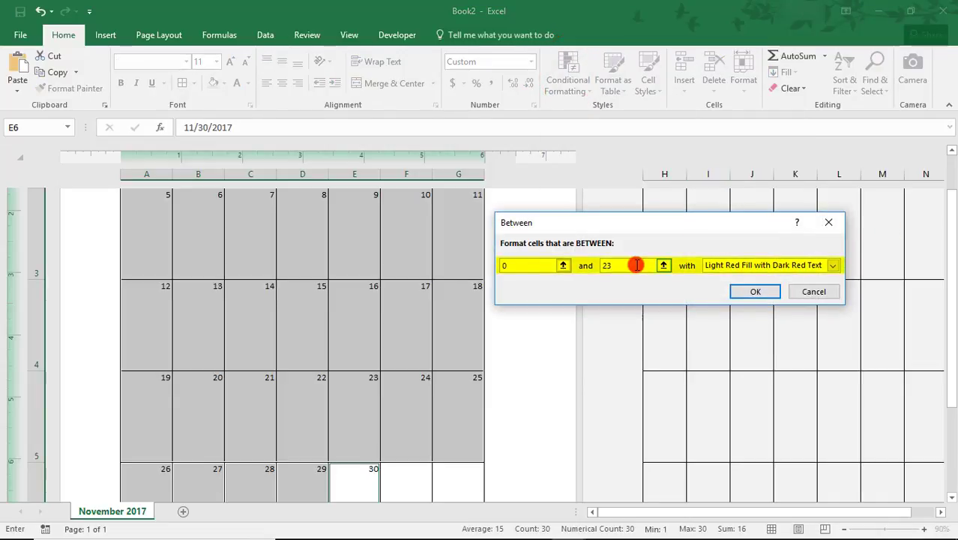
{"action": "type", "text": "=toda"}
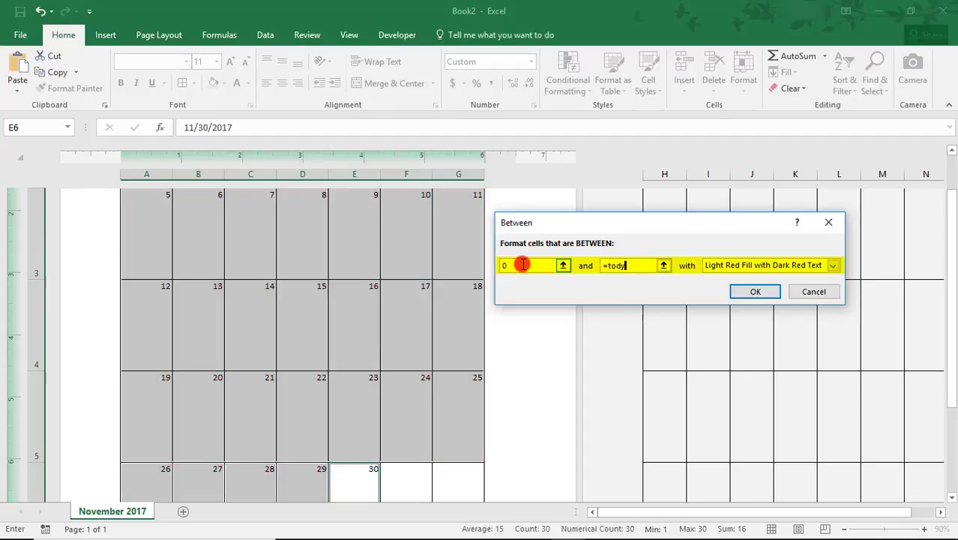
{"action": "type", "text": "y()"}
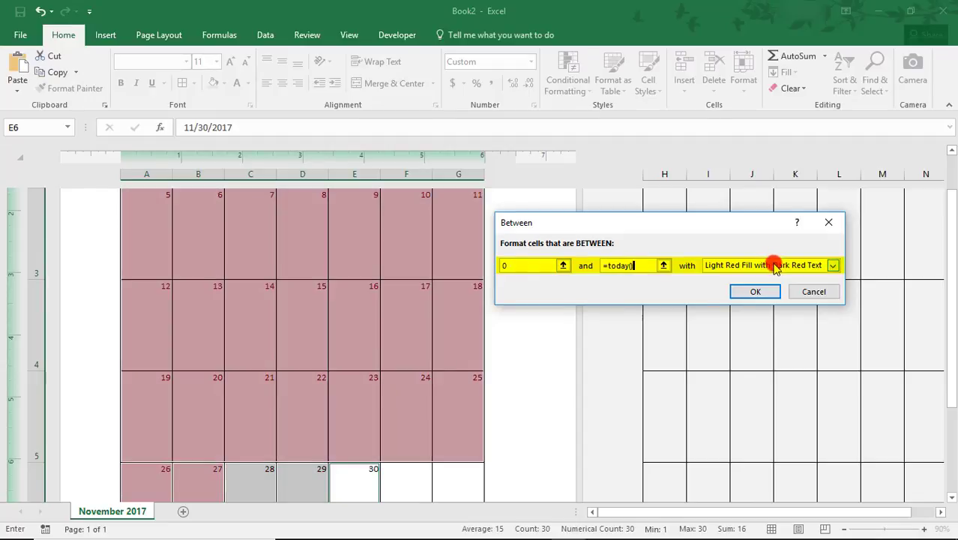
{"action": "left_click", "coordinate": [772, 265]}
{"action": "left_click", "coordinate": [740, 333]}
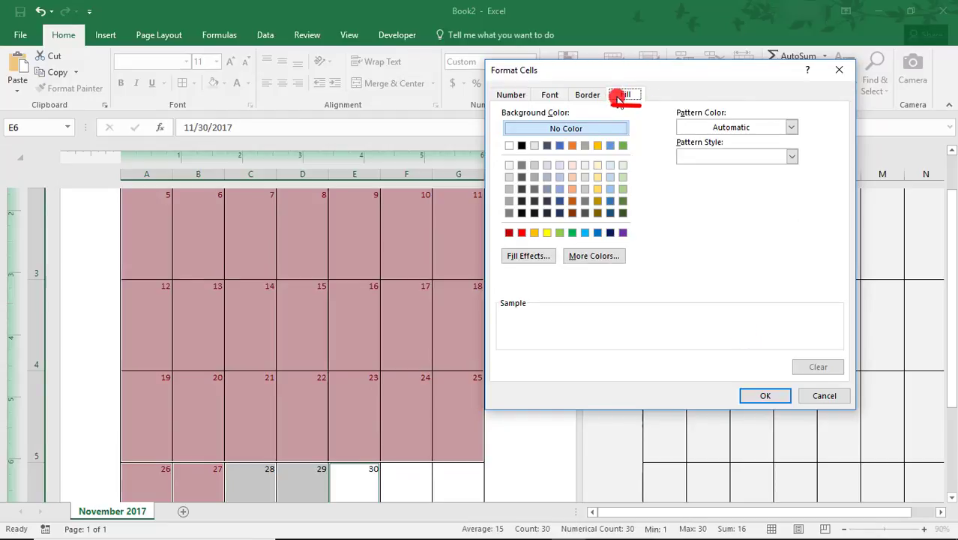
{"action": "left_click", "coordinate": [762, 395]}
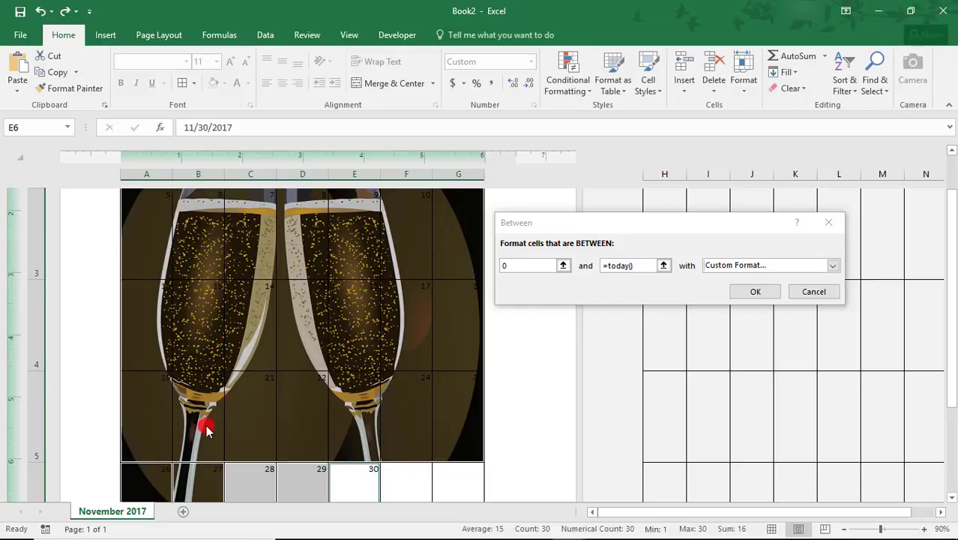
{"action": "left_click", "coordinate": [755, 292]}
Select the whole calendar grid starting from A2
{"action": "scroll", "coordinate": [152, 301], "scroll_direction": "up", "scroll_amount": 2}
{"action": "left_click", "coordinate": [152, 301]}
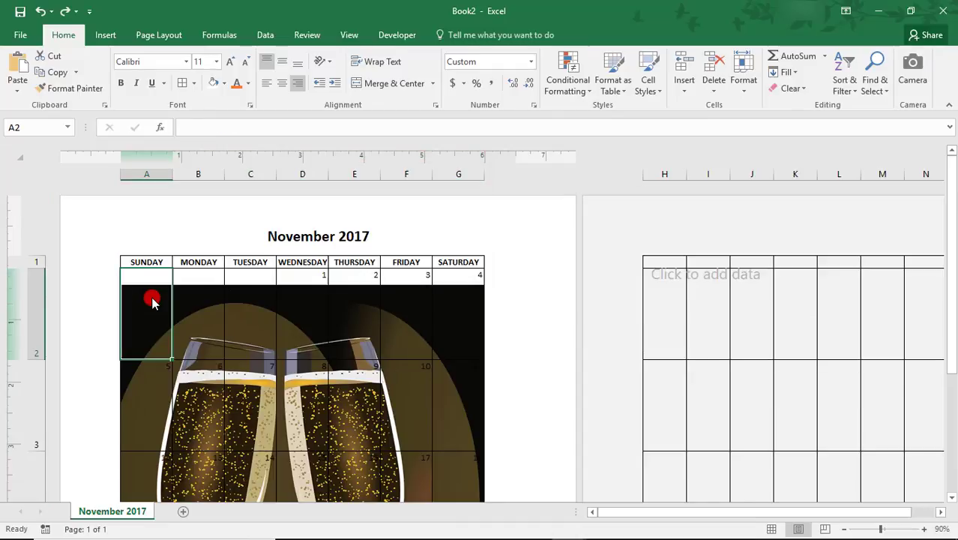
{"action": "left_click_drag", "start_coordinate": [152, 301], "coordinate": [952, 255]}
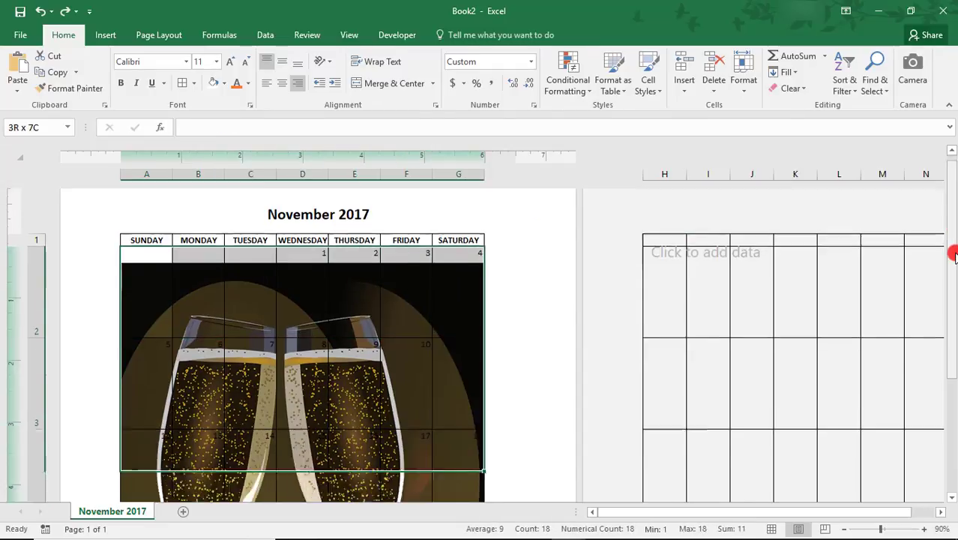
{"action": "left_click_drag", "start_coordinate": [952, 255], "coordinate": [951, 255]}
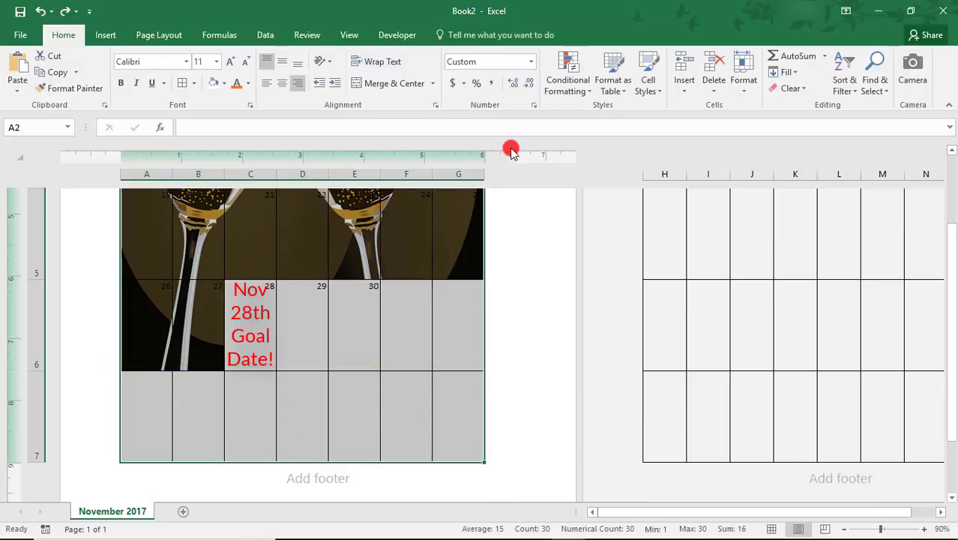
Create a formula rule =today()>=11/28/2017 that applies No Color fill
{"action": "left_click", "coordinate": [554, 89]}
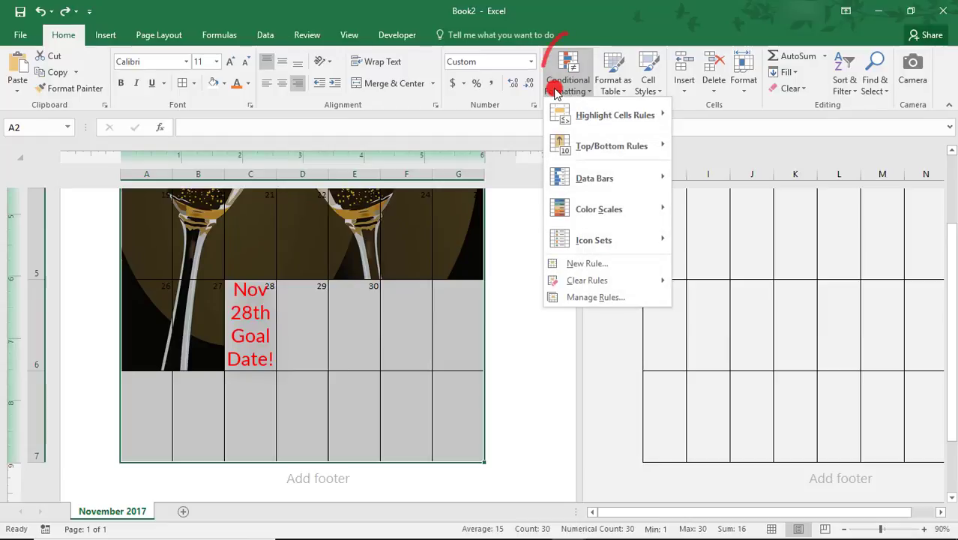
{"action": "mouse_move", "coordinate": [611, 114]}
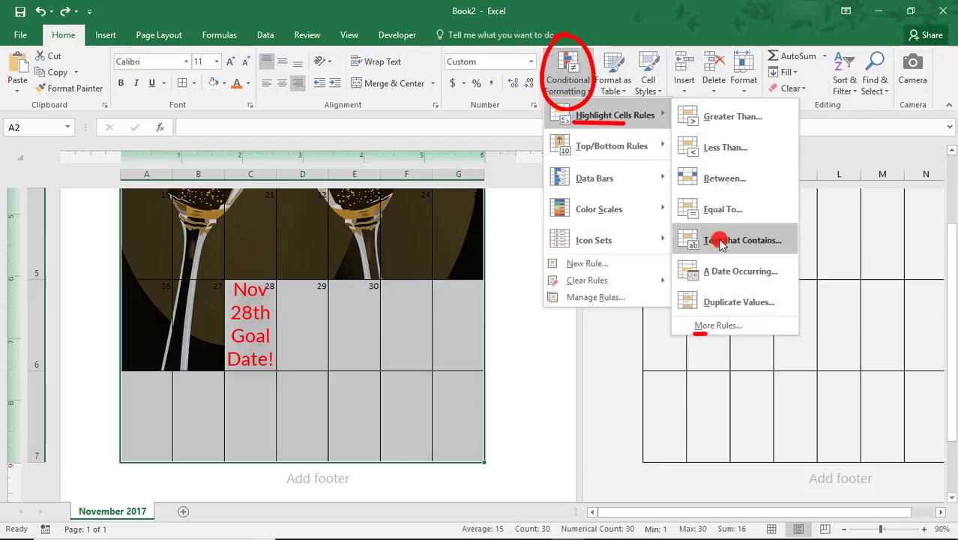
{"action": "left_click", "coordinate": [717, 325]}
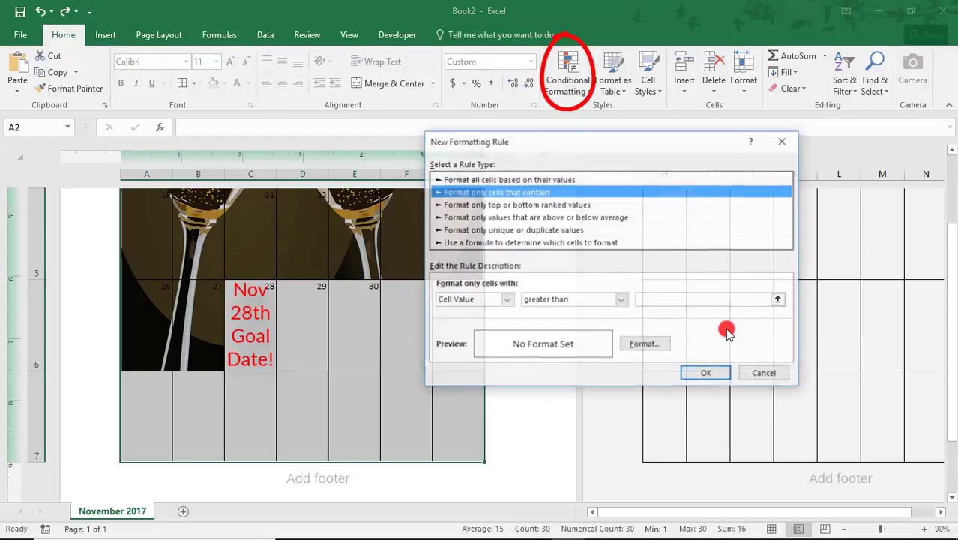
{"action": "left_click", "coordinate": [478, 243]}
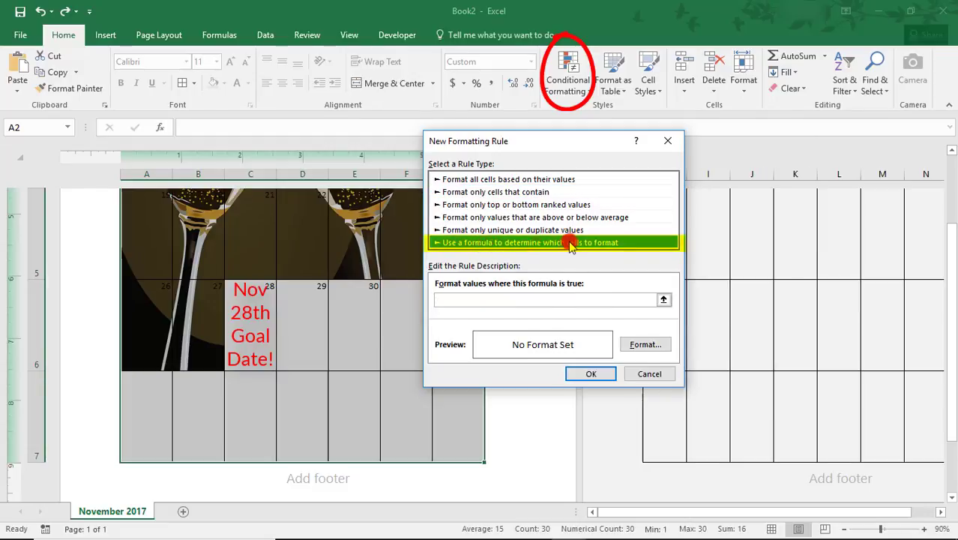
{"action": "left_click", "coordinate": [443, 297]}
{"action": "type", "text": "=today("}
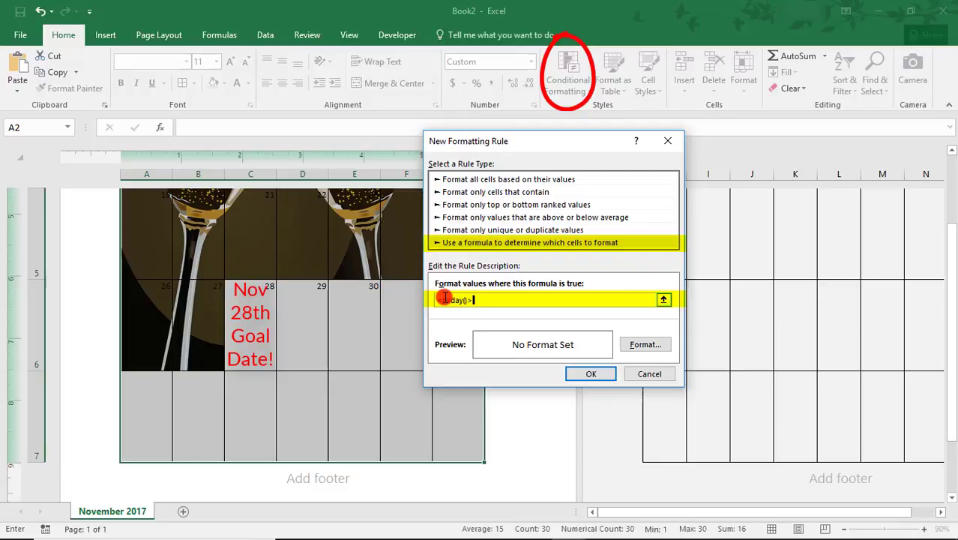
{"action": "type", "text": ">="}
{"action": "type", "text": "11/28/"}
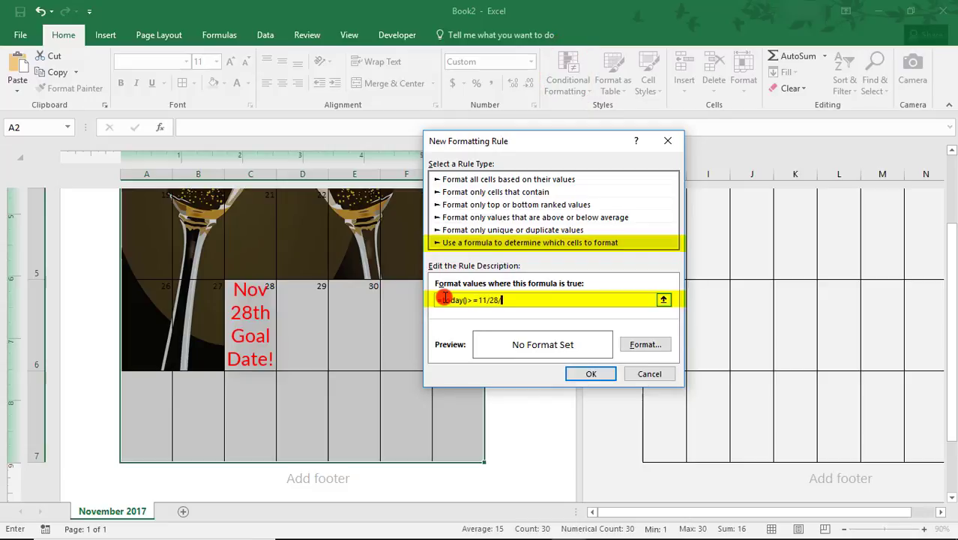
{"action": "type", "text": "2017"}
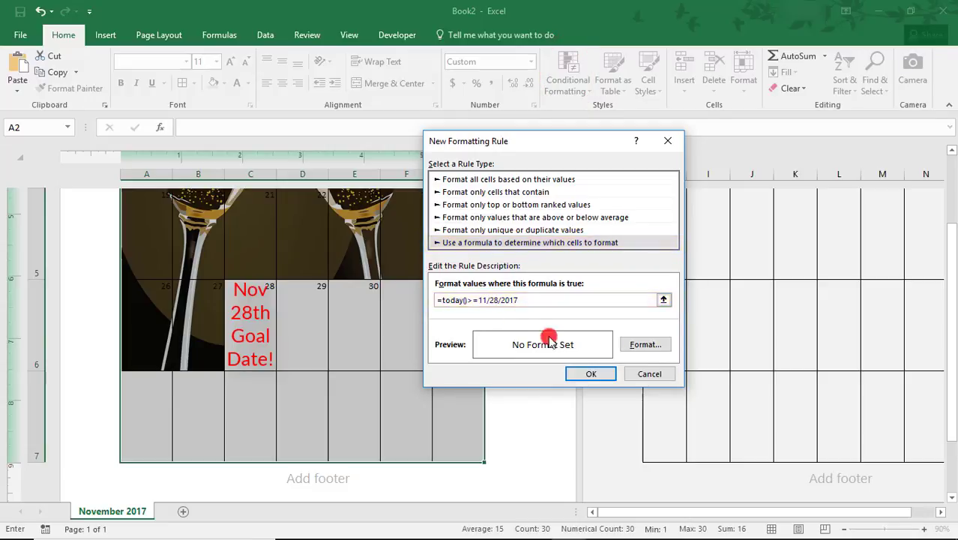
{"action": "left_click", "coordinate": [645, 346]}
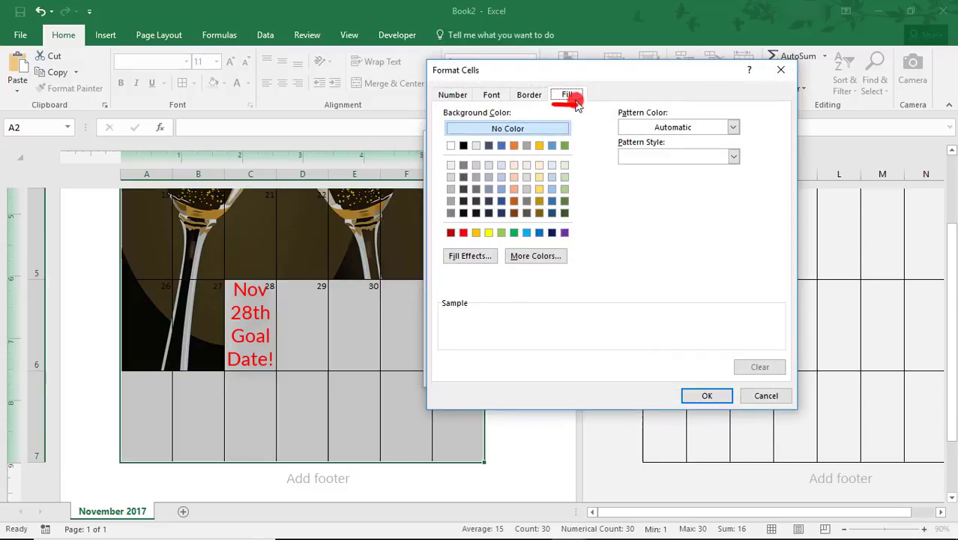
{"action": "left_click", "coordinate": [696, 396]}
{"action": "left_click", "coordinate": [591, 373]}
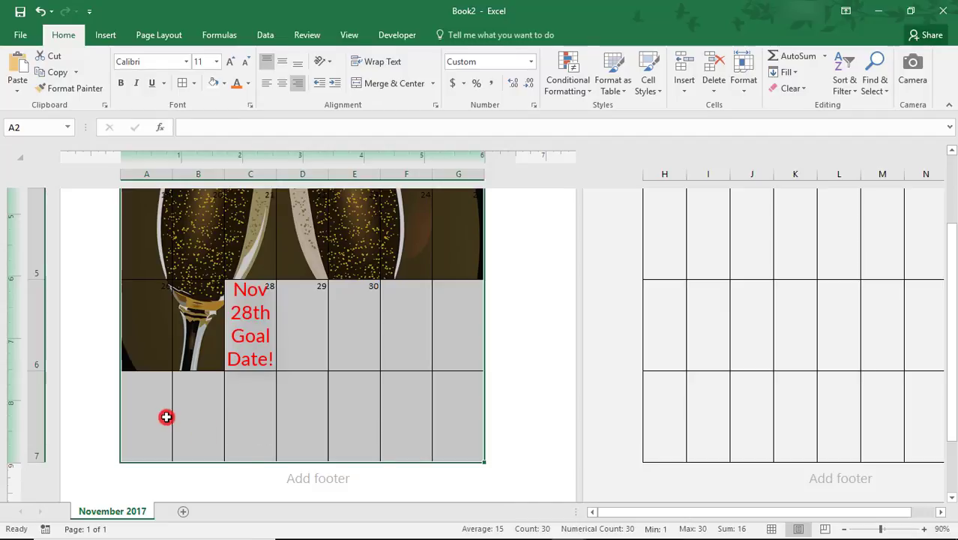
{"action": "left_click_drag", "start_coordinate": [949, 368], "coordinate": [949, 306]}
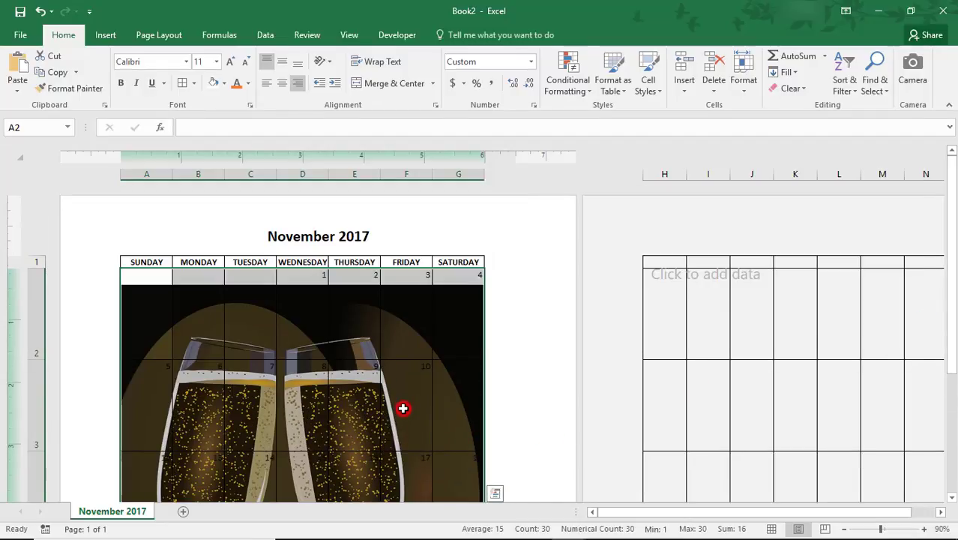
{"action": "left_click", "coordinate": [146, 315]}
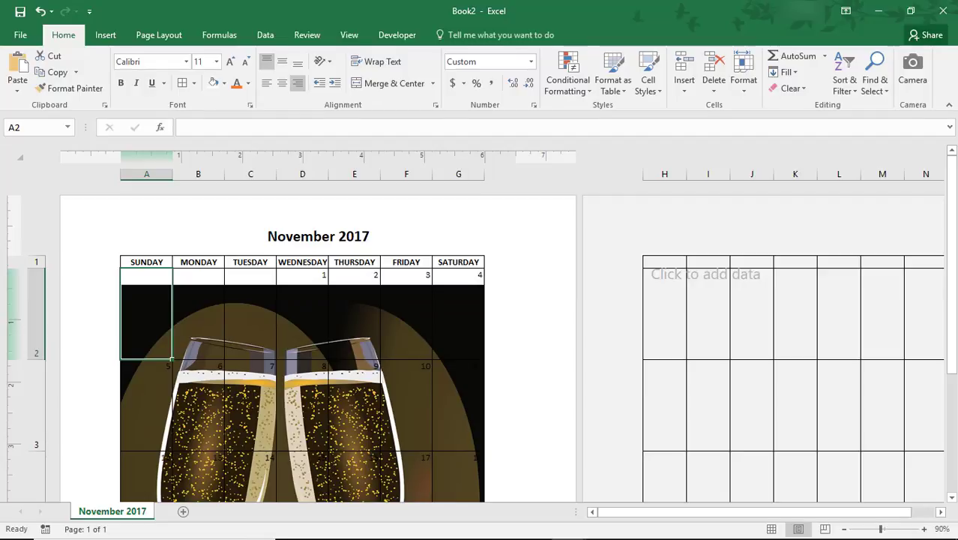